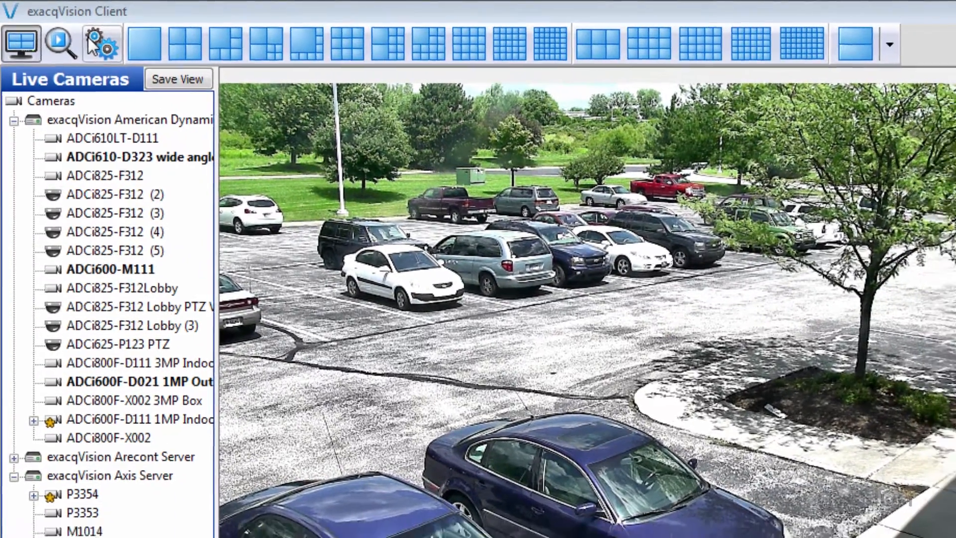
Open Configuration to show Q6045-E's Display tab with its name overlay options
left_click(95, 44)
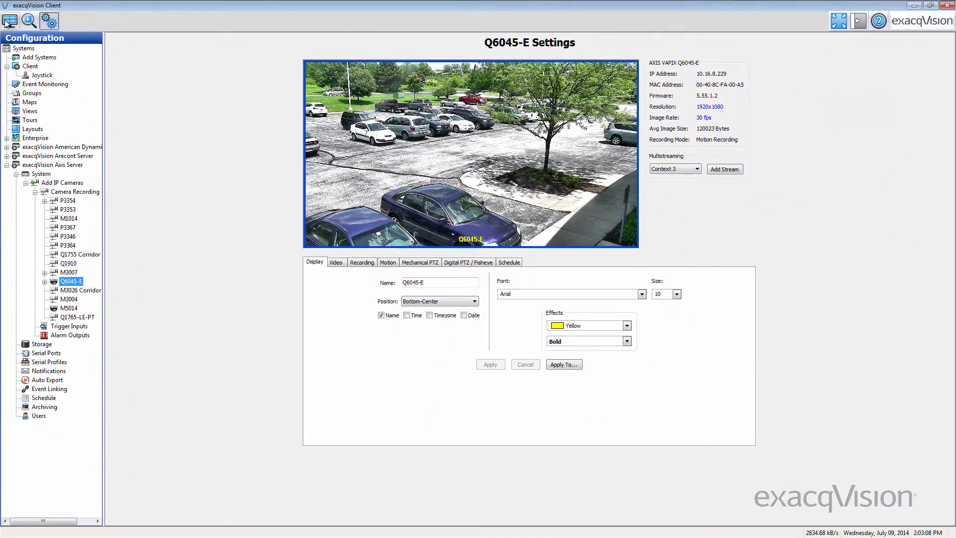
Reopen the parking-lot camera's Properties from the live view on its Display settings
left_click(9, 20)
right_click(226, 132)
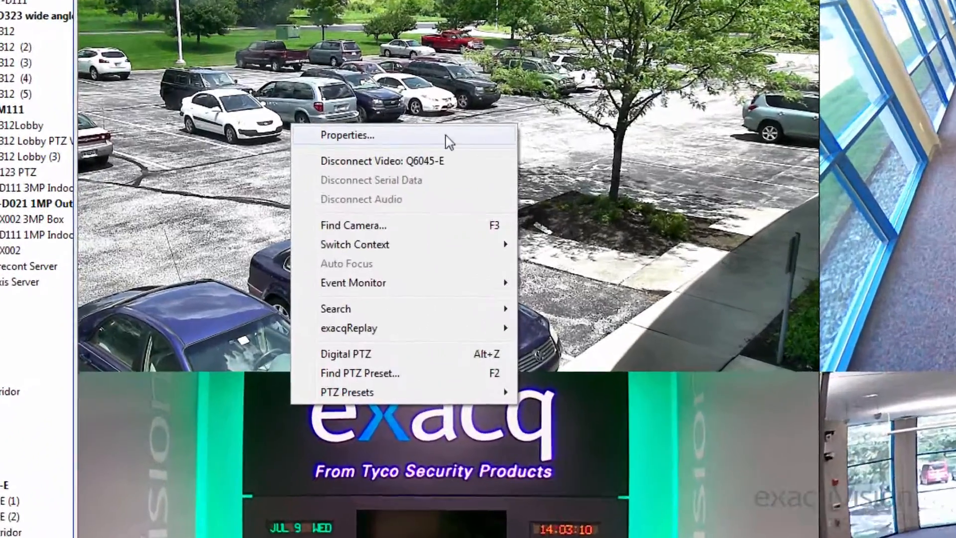
left_click(490, 138)
left_click(421, 250)
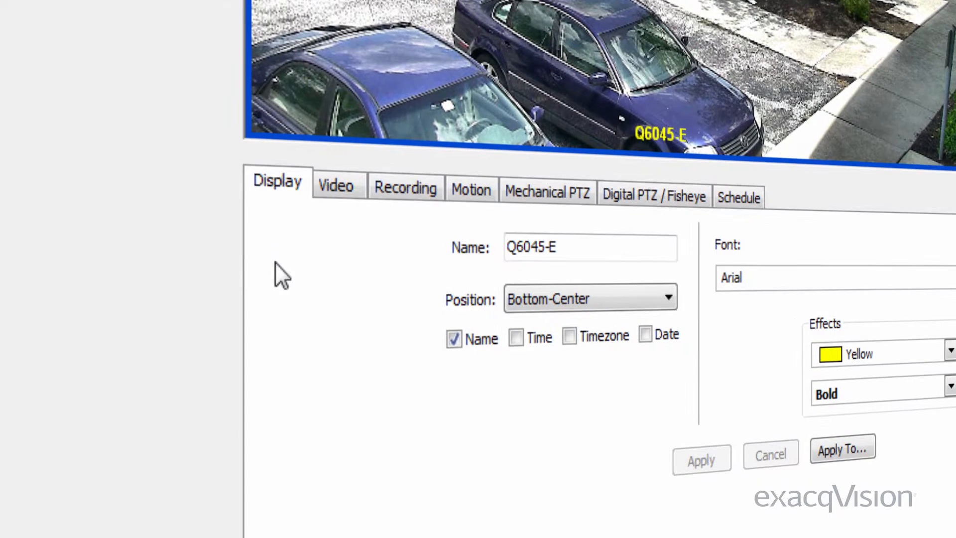
Review the Video, Recording, Motion, Mechanical PTZ, Digital PTZ/Fisheye and Schedule tabs
left_click(283, 170)
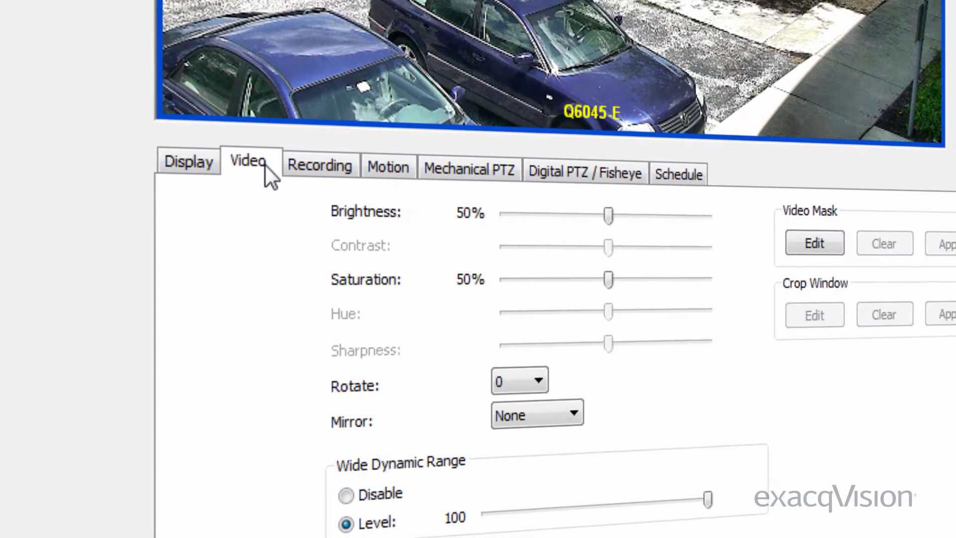
left_click(363, 174)
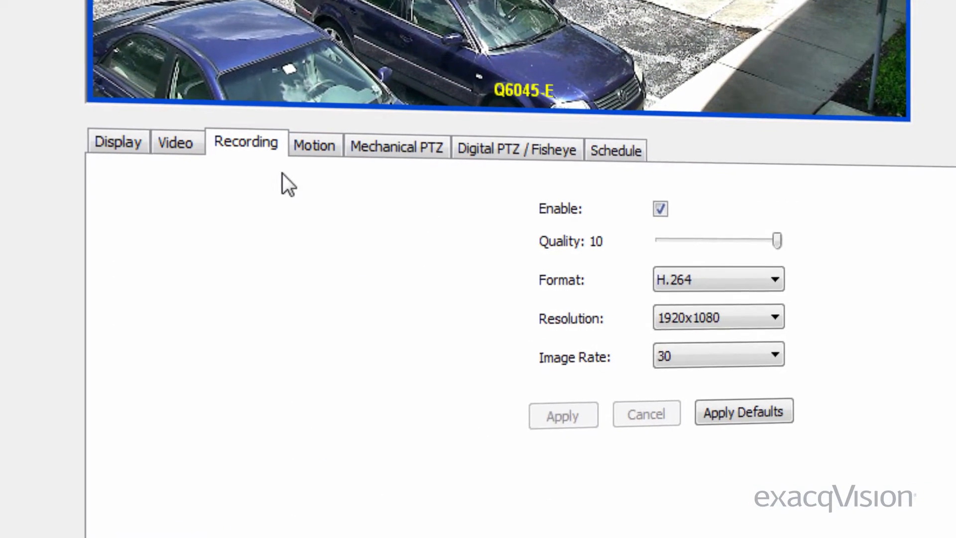
left_click(329, 156)
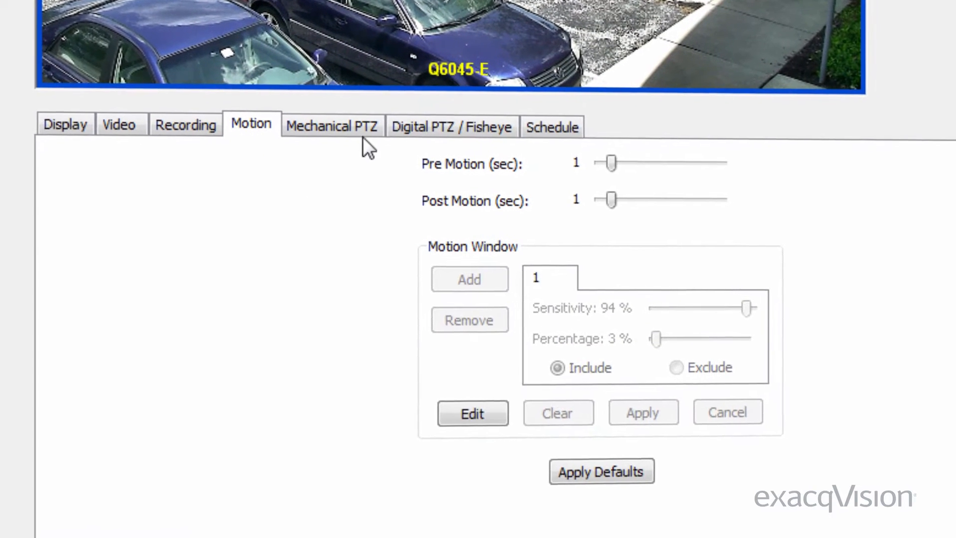
left_click(376, 136)
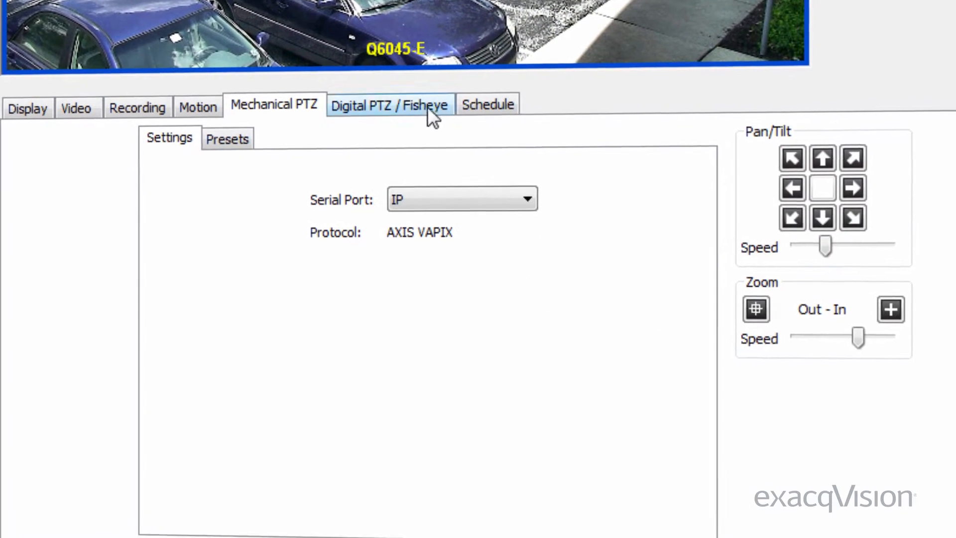
left_click(427, 110)
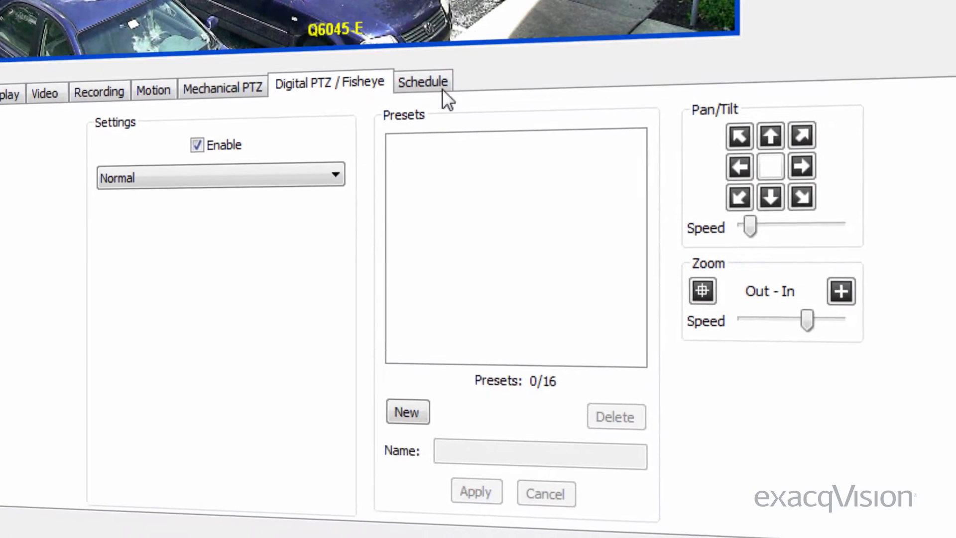
left_click(452, 88)
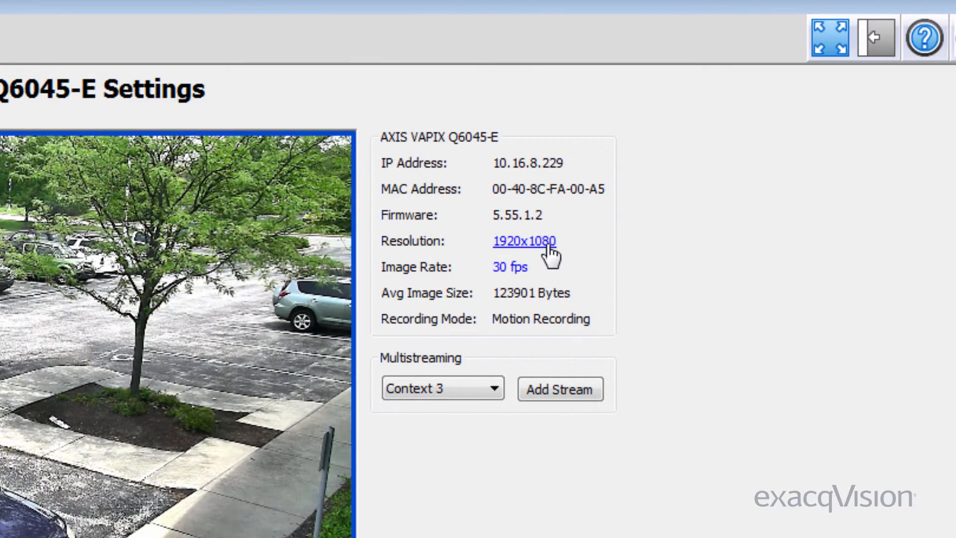
Start adding a new stream for Q6045-E and cancel without adding it
left_click(510, 267)
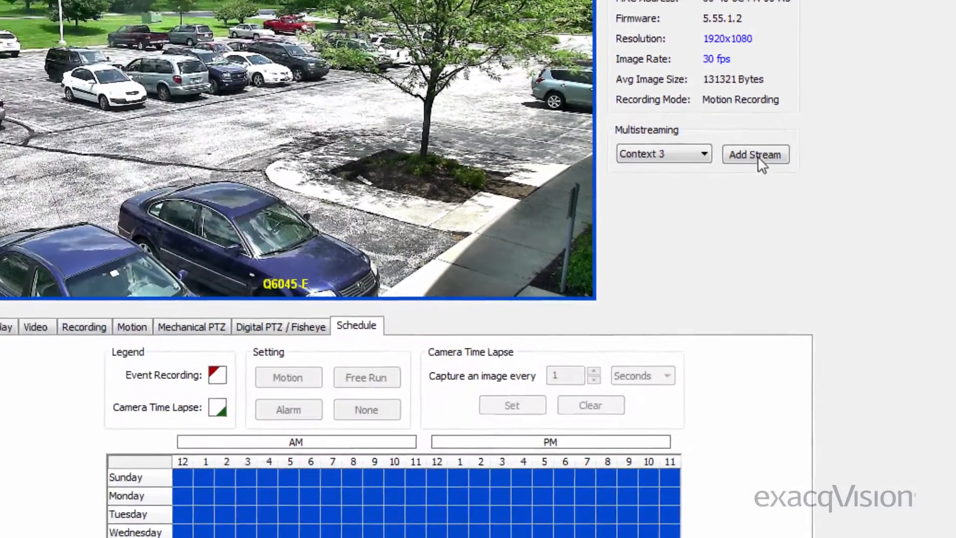
left_click(520, 340)
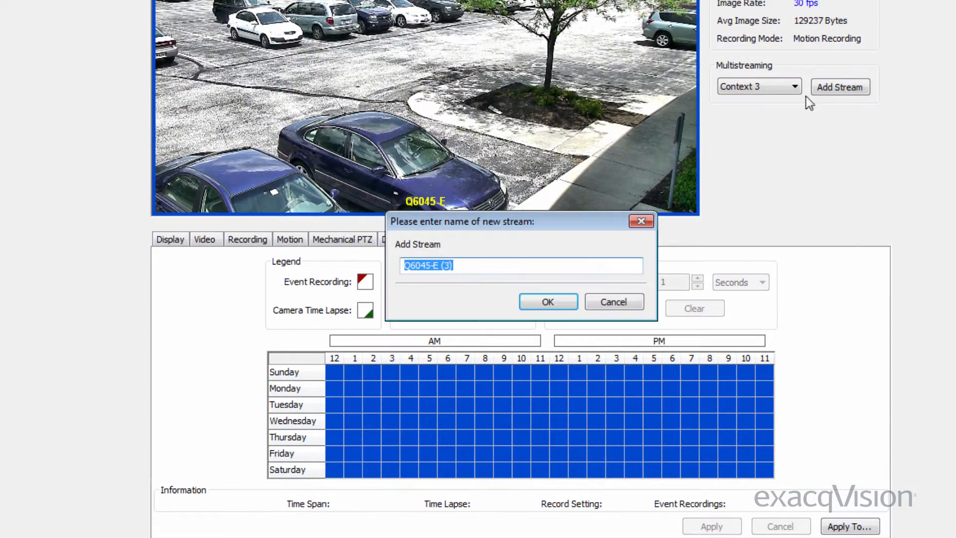
left_click(605, 302)
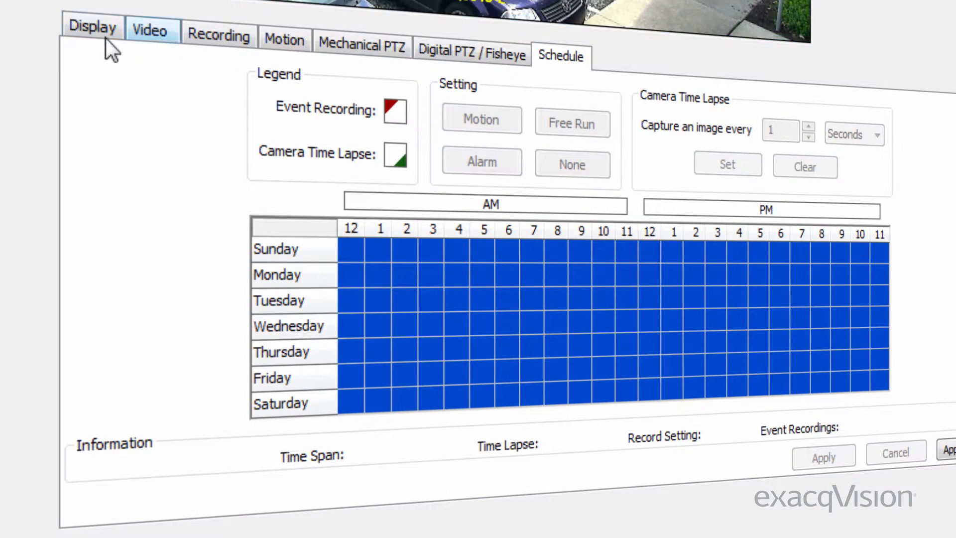
Review Display with the overlay kept at Bottom-Center, then the Motion and Digital PTZ tabs
left_click(85, 36)
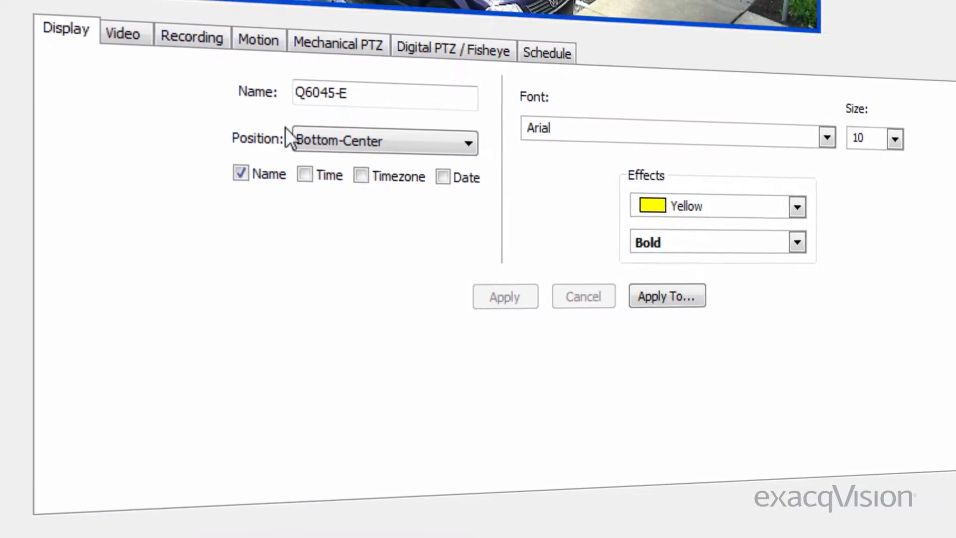
left_click(366, 143)
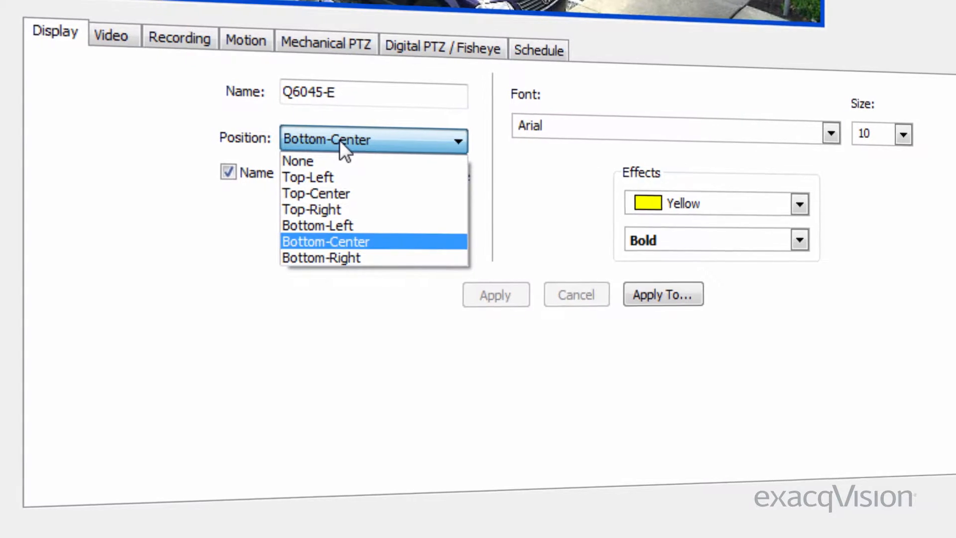
left_click(339, 139)
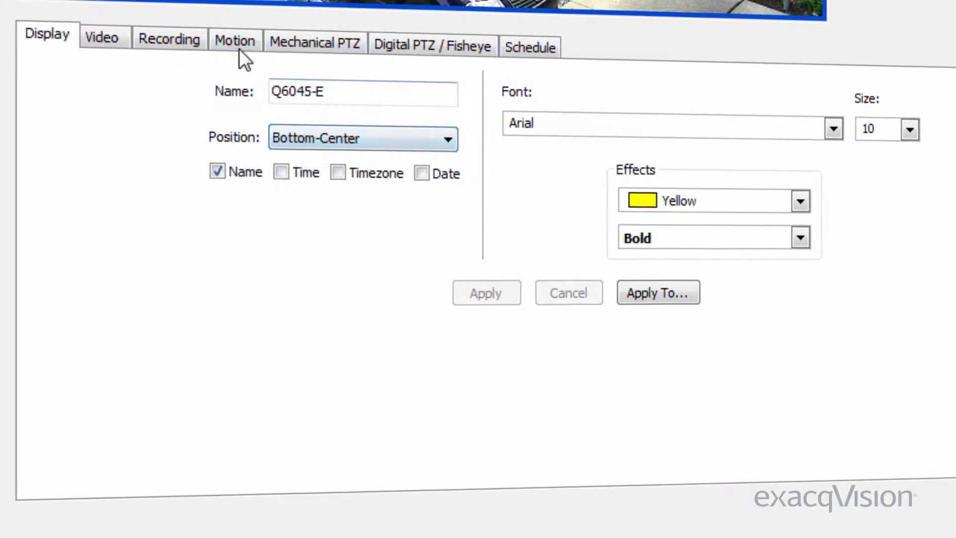
left_click(246, 40)
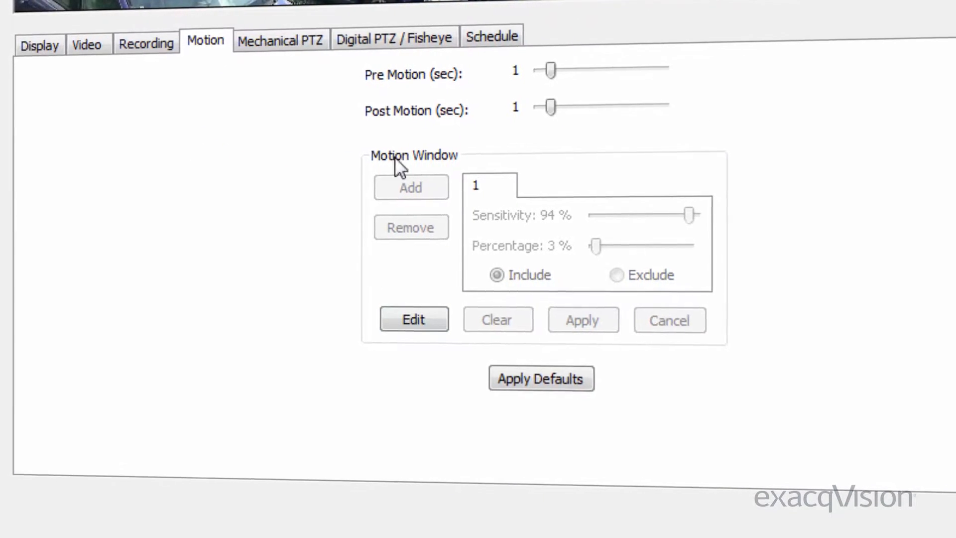
left_click(384, 33)
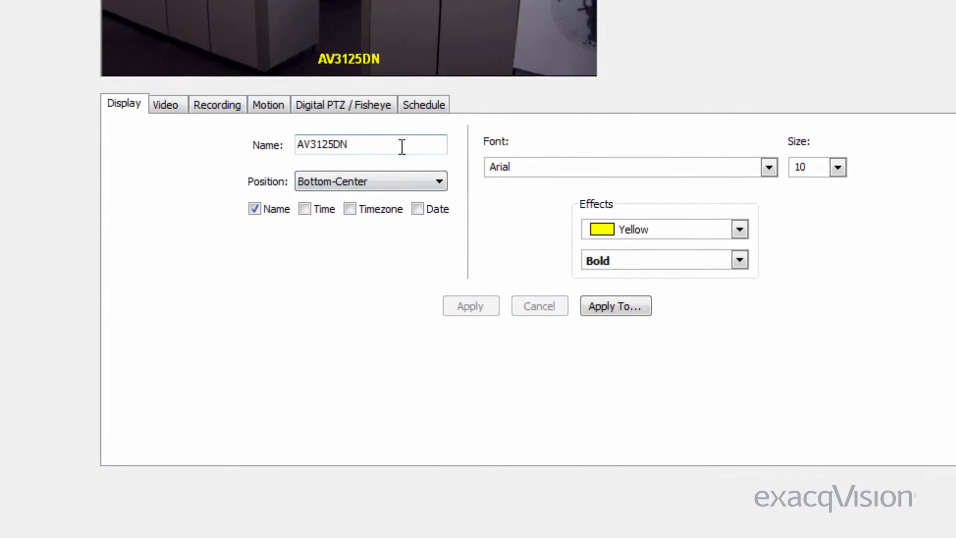
Rename the camera Camera1, move the overlay to Bottom-Right, and add time, timezone and date
double_click(423, 156)
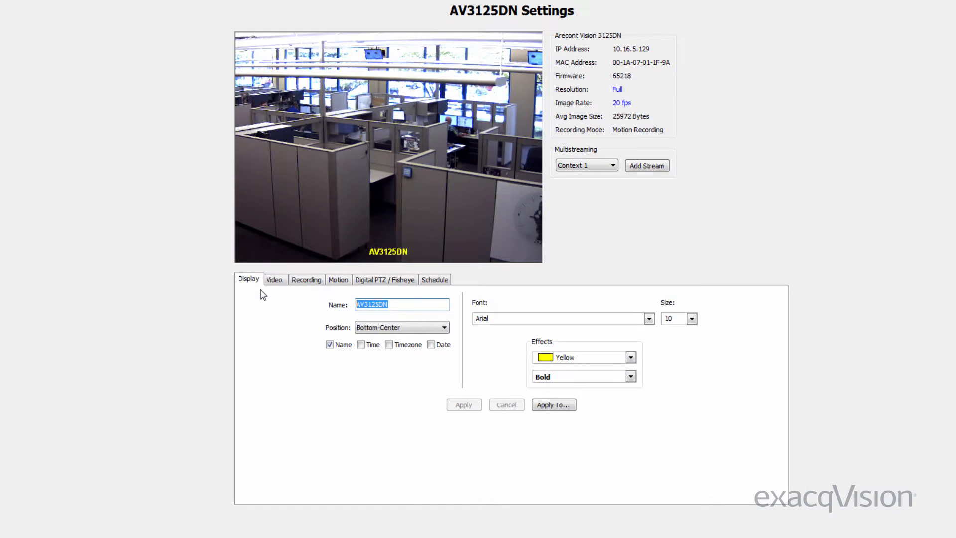
type("Camera")
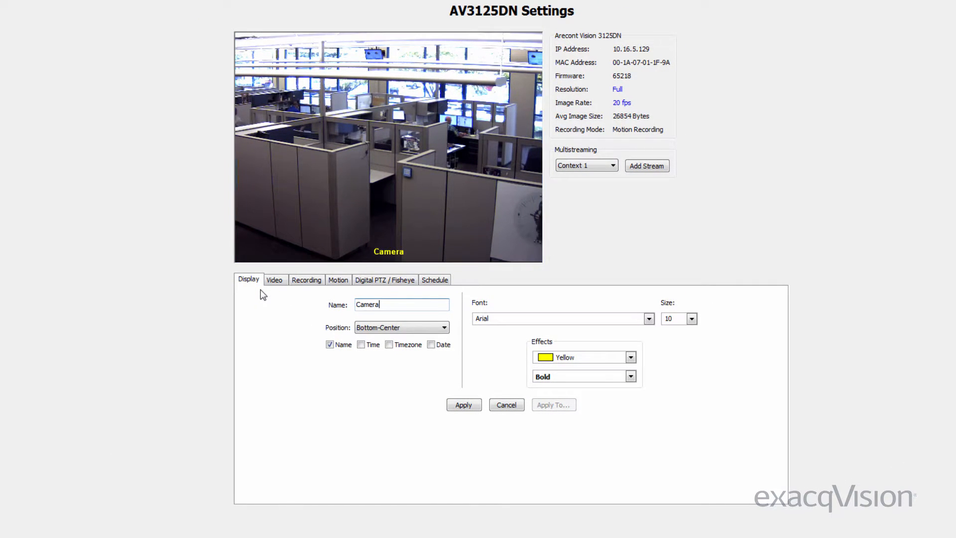
type("1")
left_click(378, 327)
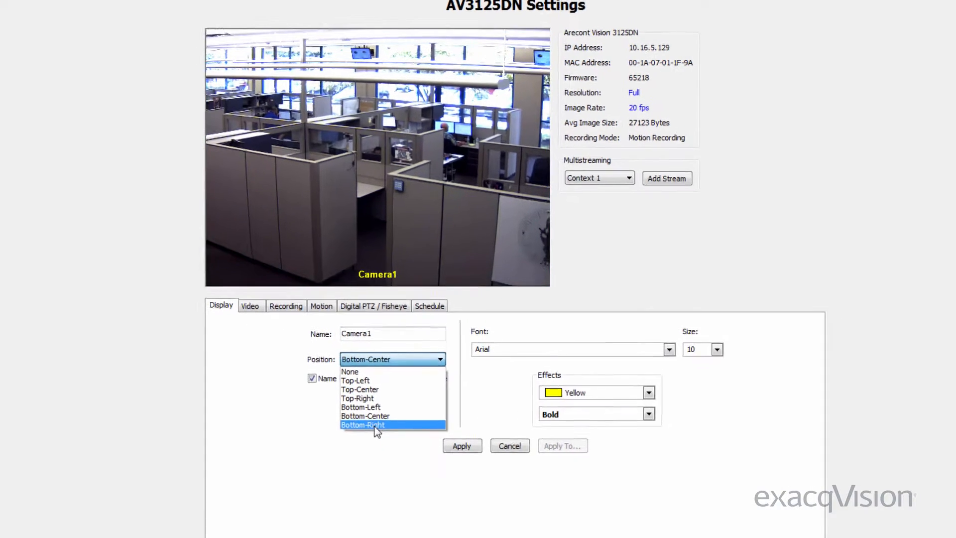
left_click(386, 387)
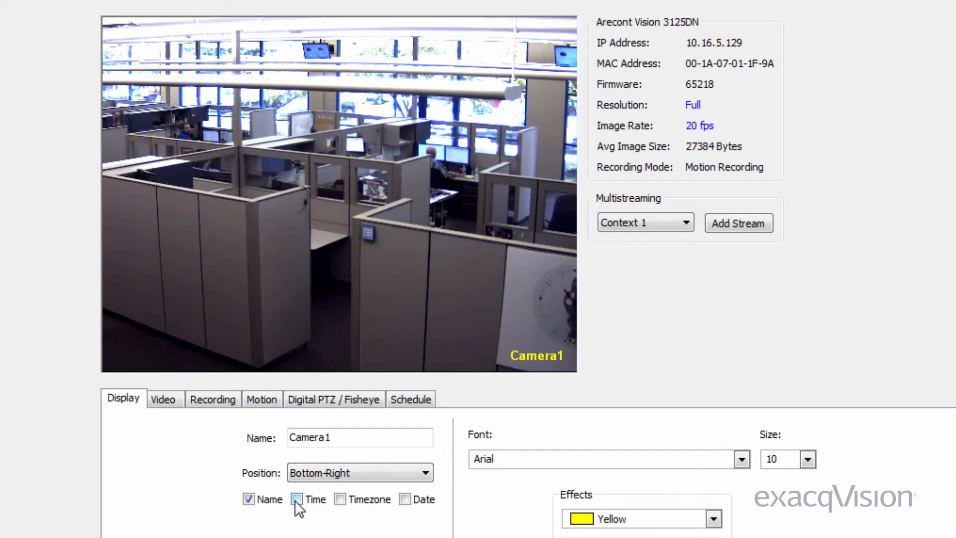
left_click(296, 499)
left_click(340, 499)
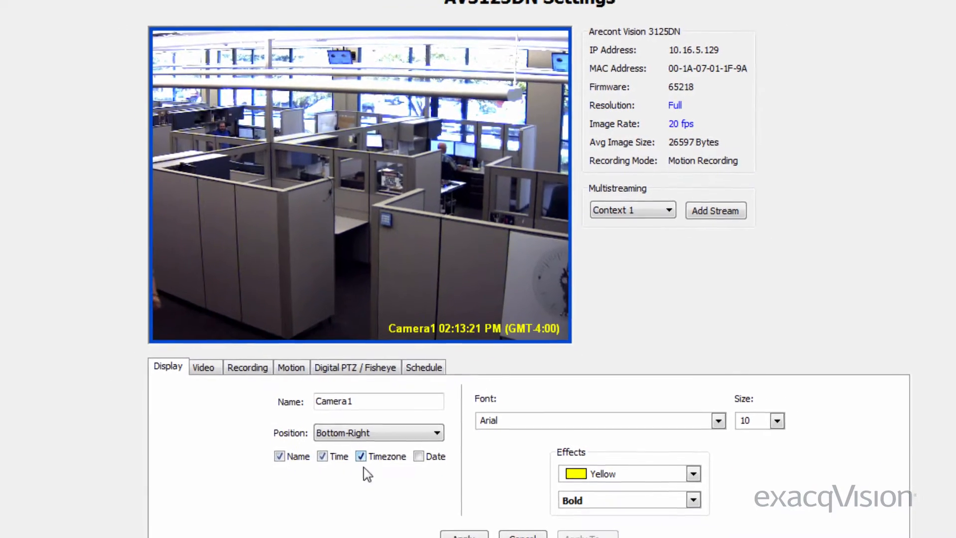
left_click(419, 456)
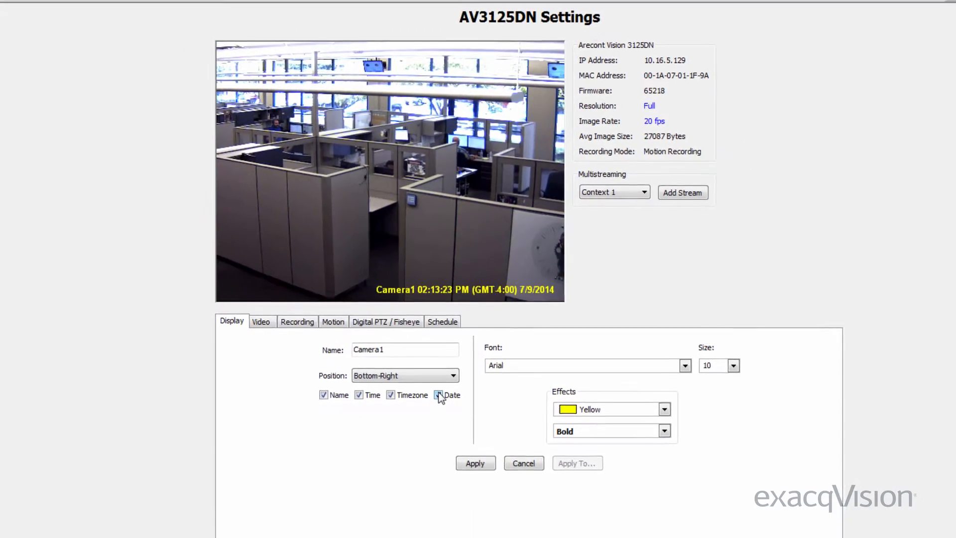
left_click(685, 366)
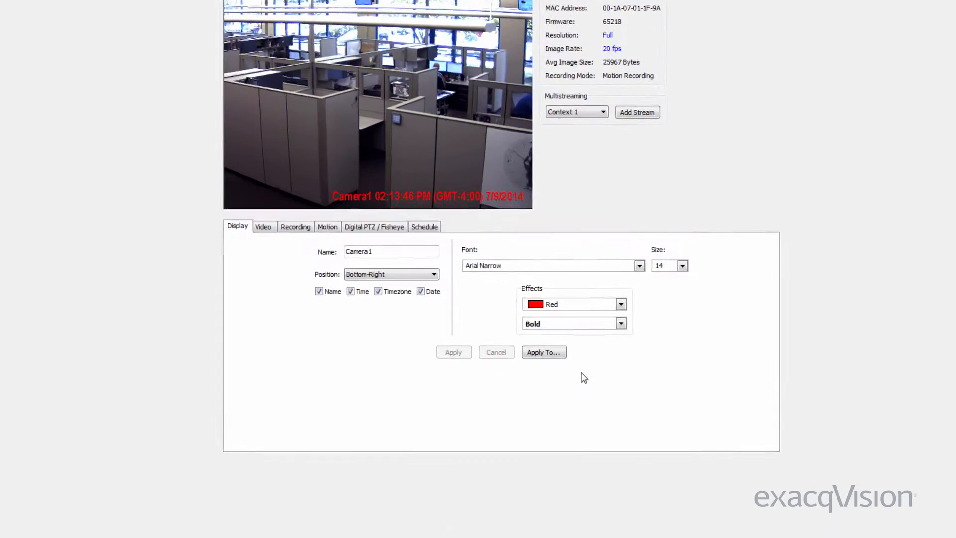
Browse the cameras list for copying Camera1's display settings, close it, and go to Video settings
left_click(579, 366)
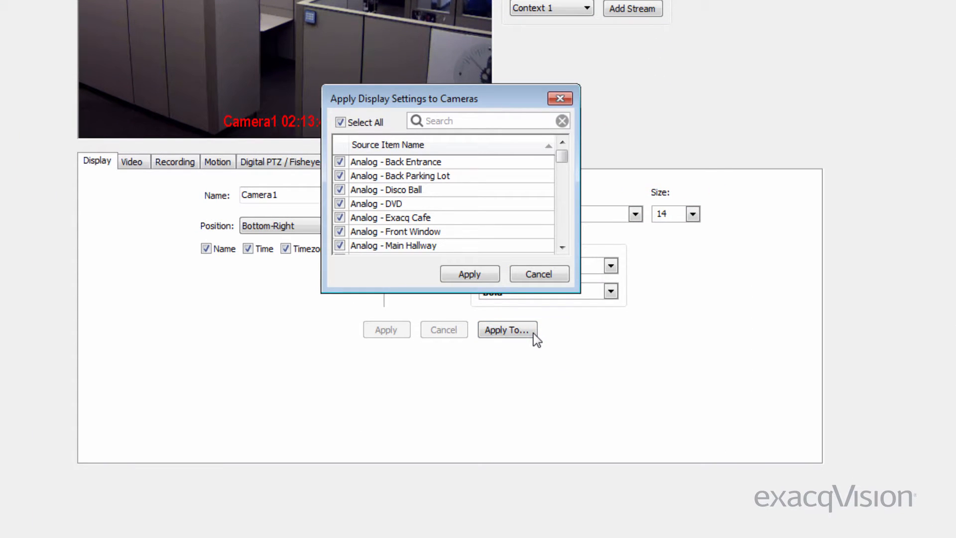
left_click_drag(566, 156, 527, 177)
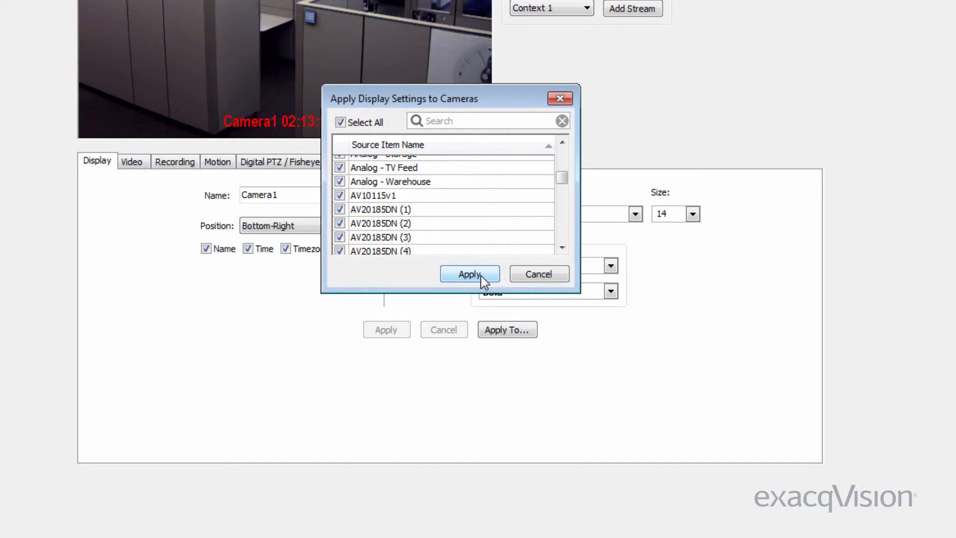
left_click(559, 278)
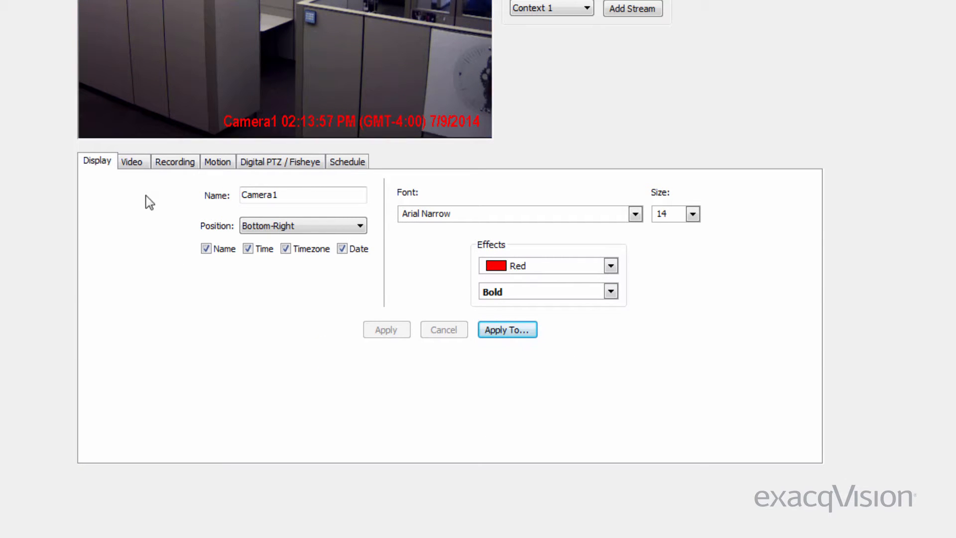
left_click(142, 164)
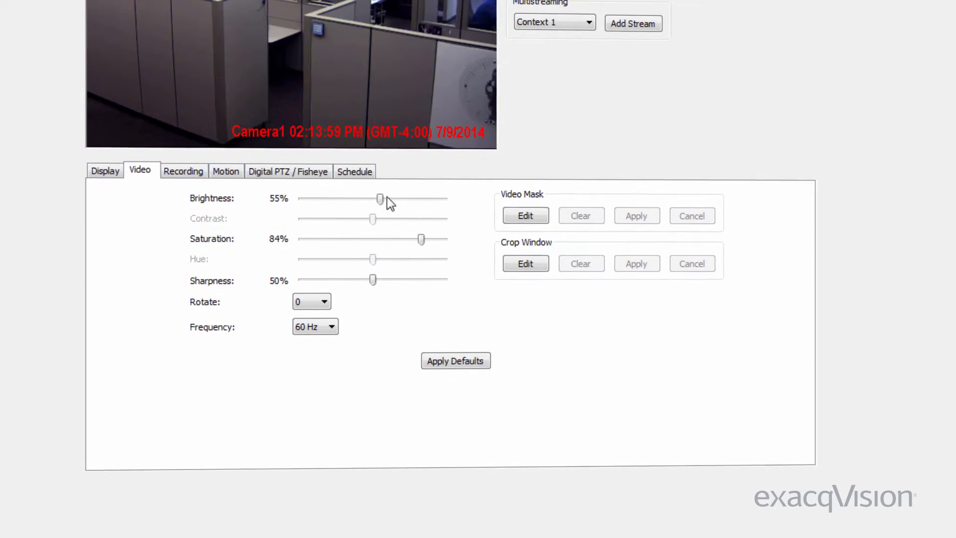
Keep rotation at 0 and apply a video mask drawn over the cubicle area
left_click(324, 315)
left_click(318, 326)
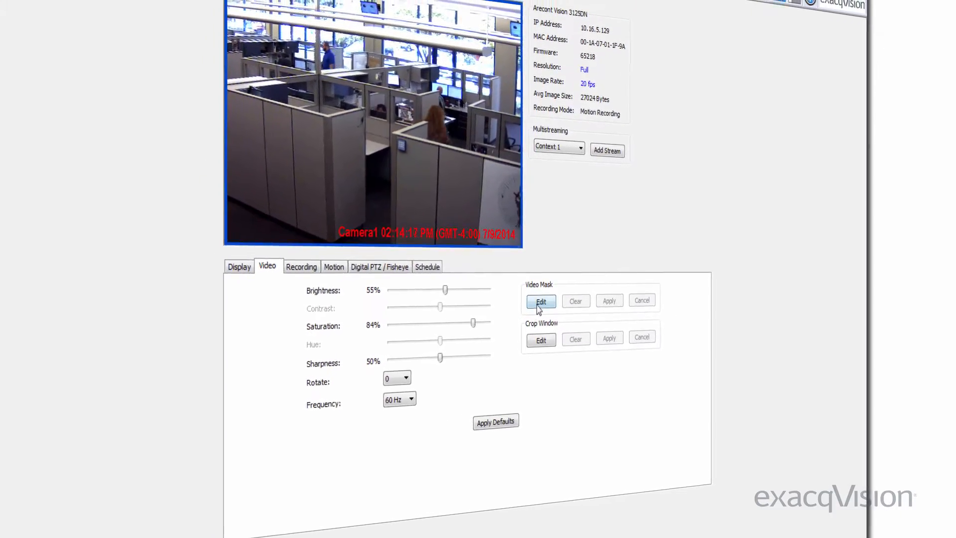
left_click(538, 304)
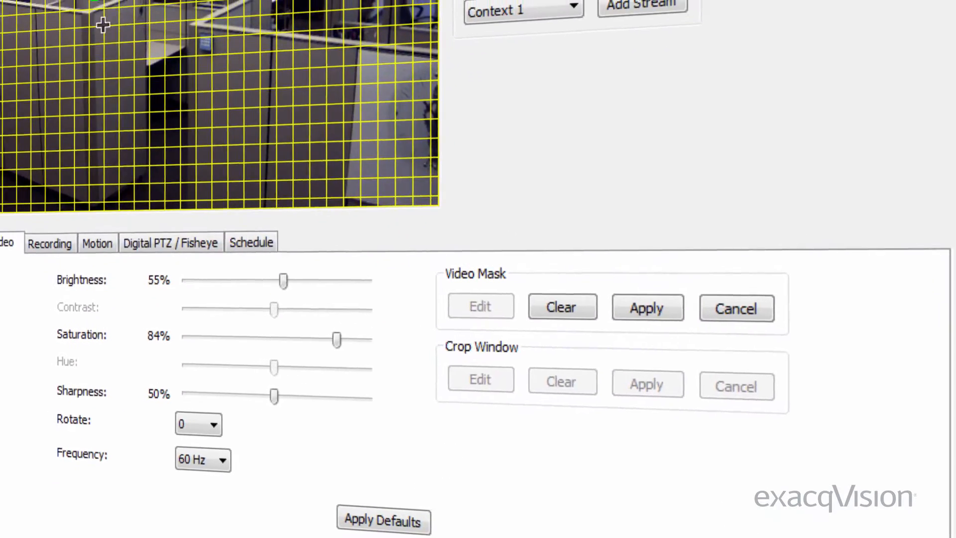
left_click_drag(102, 25, 195, 199)
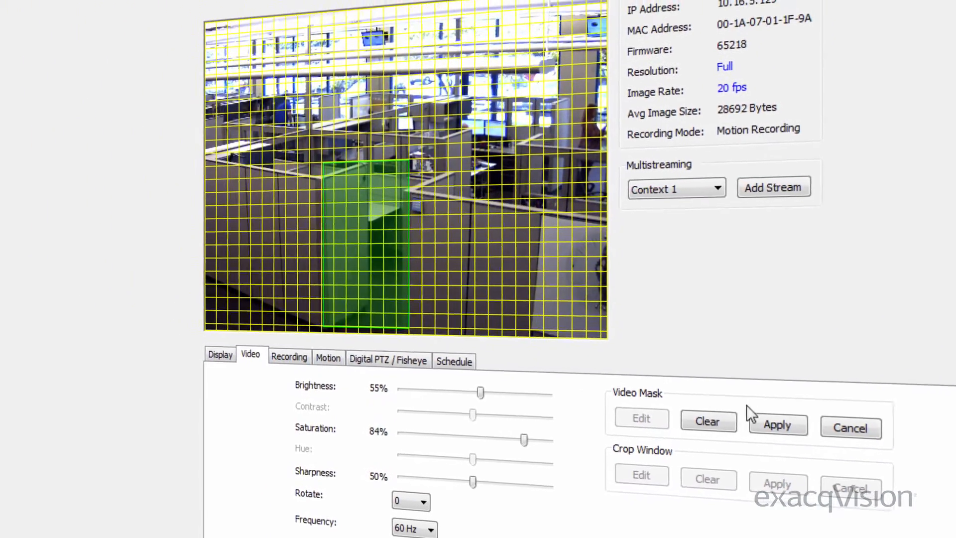
left_click(766, 422)
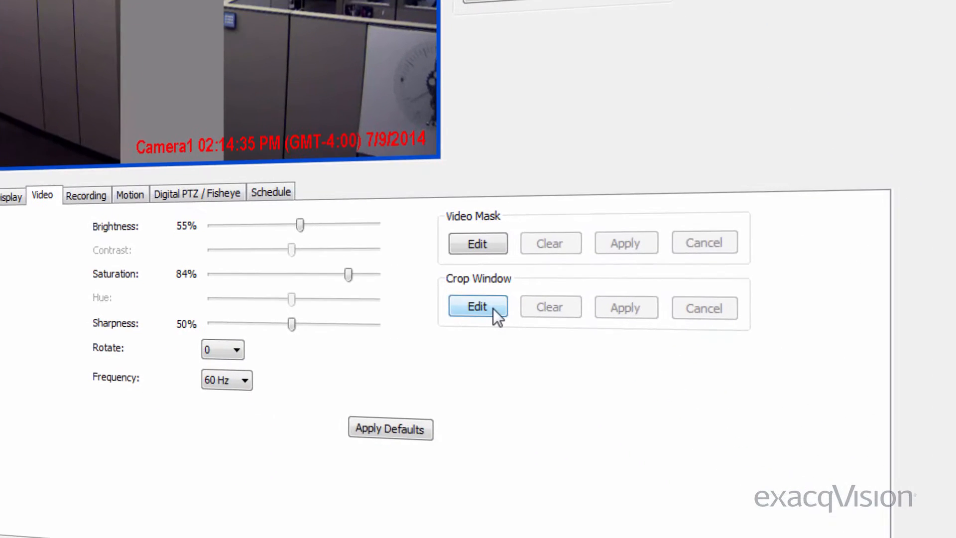
Draw a crop window over the office scene and apply it to Camera1's picture
left_click(635, 432)
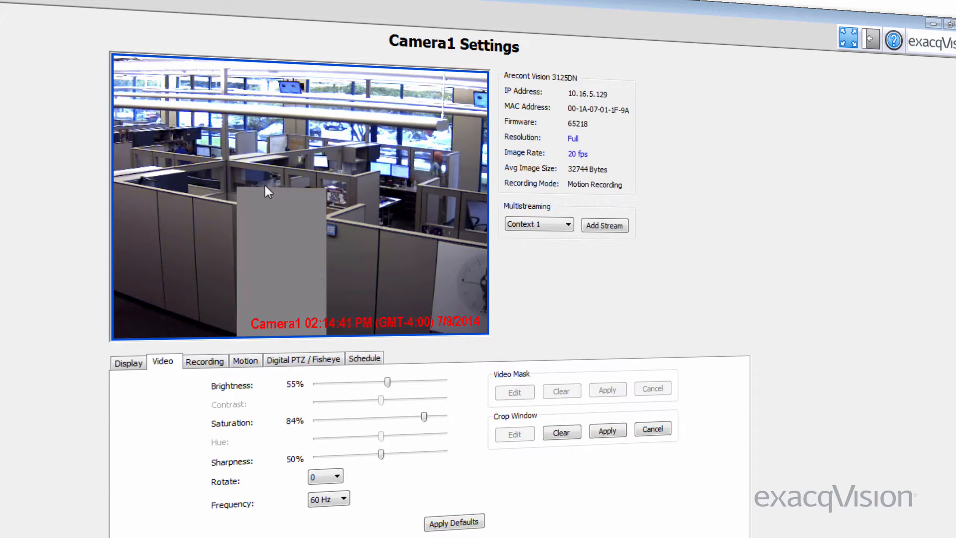
left_click_drag(214, 145, 341, 255)
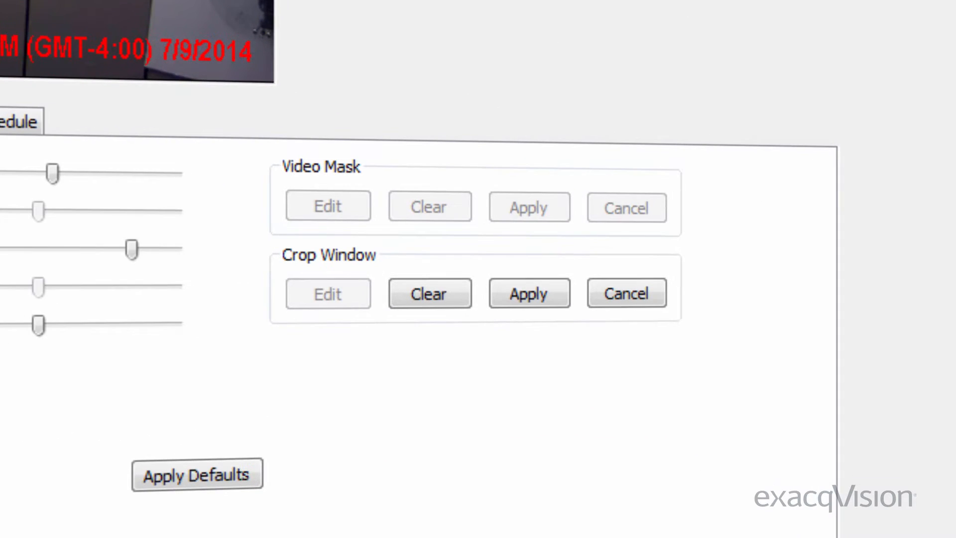
left_click(518, 288)
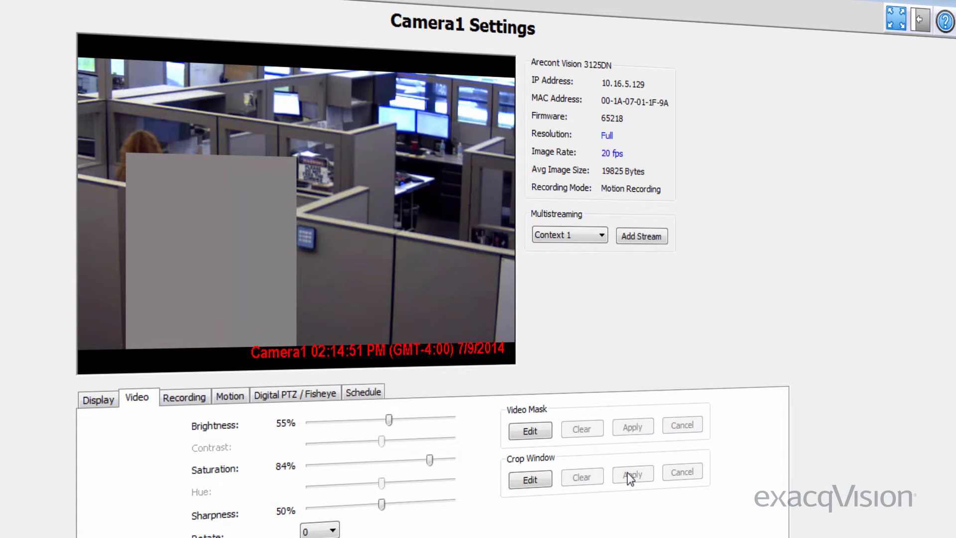
left_click(184, 397)
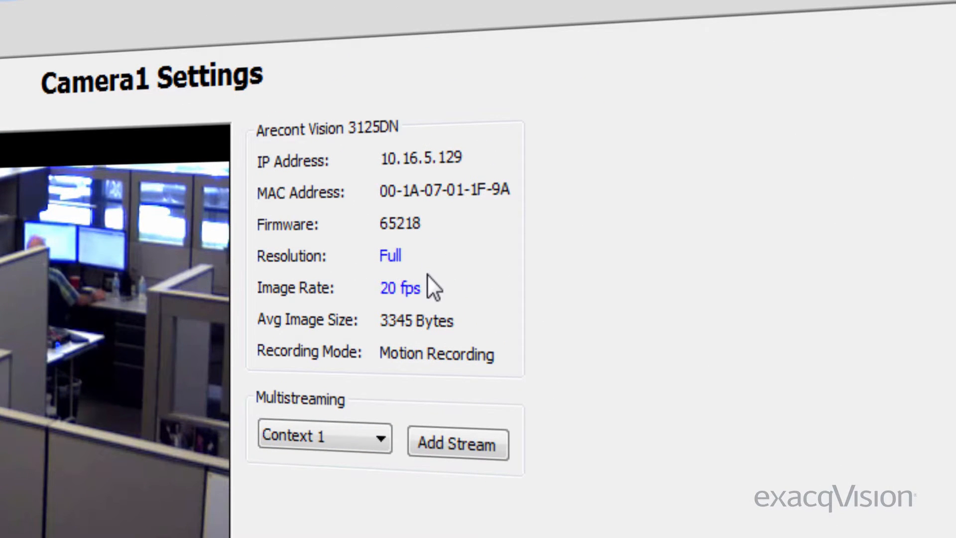
Leave Camera1's pre-motion time at 1 second and open, then finish, the motion mask editor
left_click(401, 288)
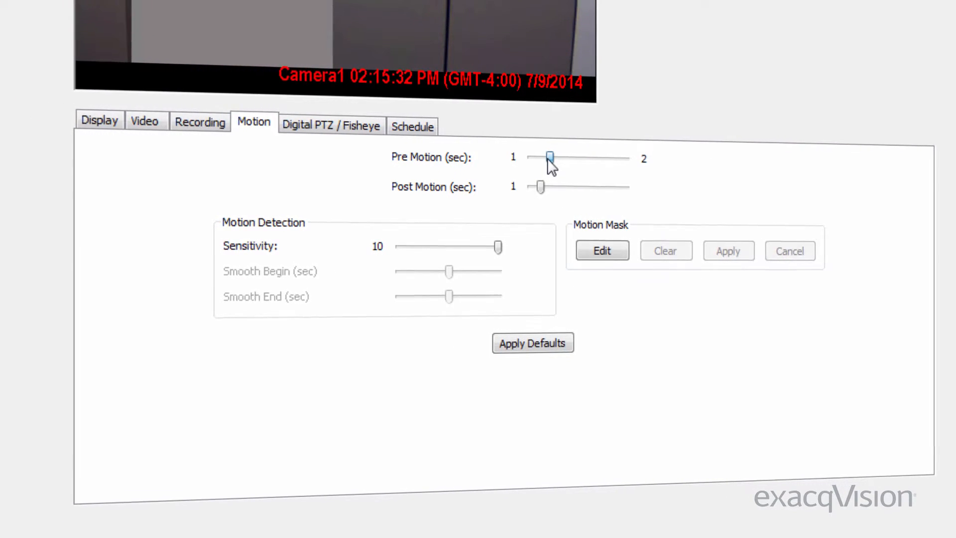
mouse_move(543, 157)
left_mouse_down()
mouse_move(556, 157)
mouse_move(542, 156)
left_mouse_up()
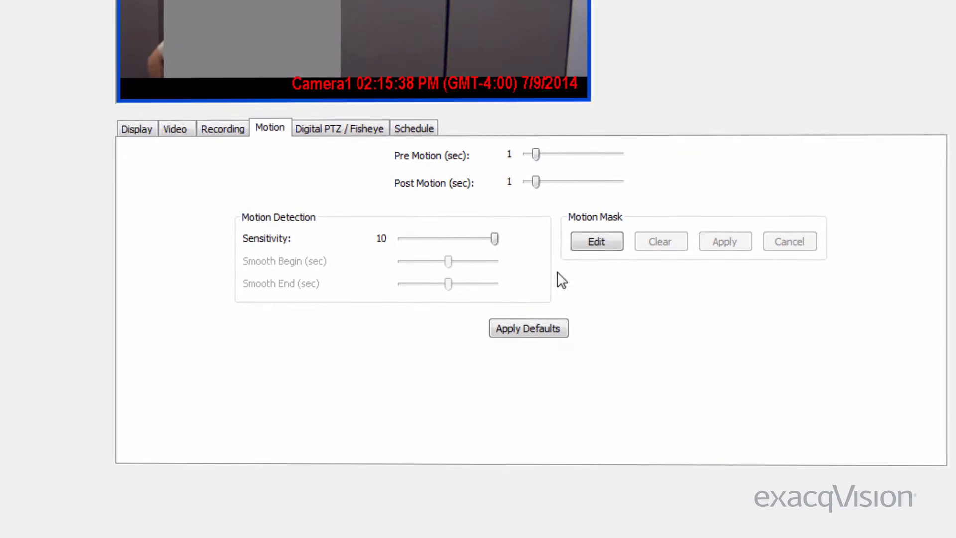
left_click(614, 235)
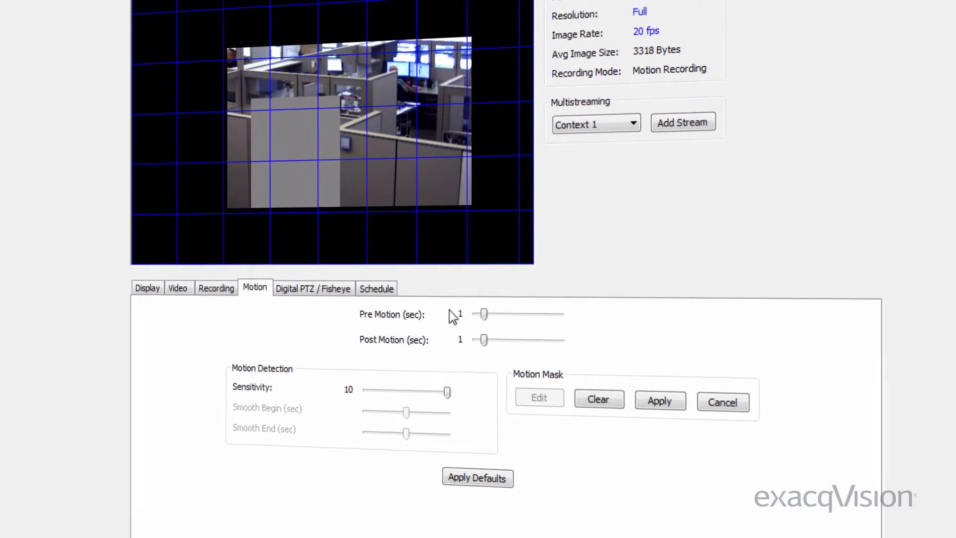
left_click(716, 489)
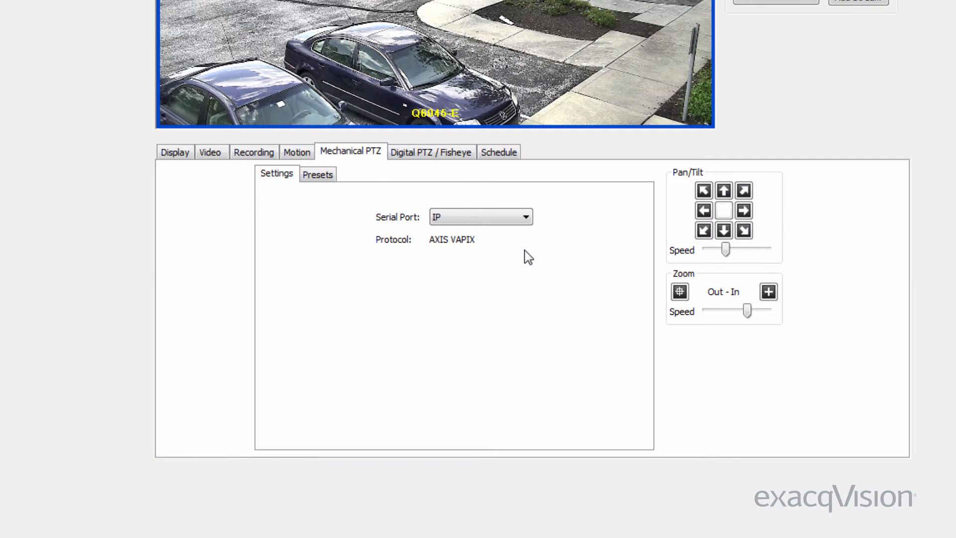
Keep the PTZ serial port at IP and recall the Home, Pos2 and Home1 presets
left_click(516, 221)
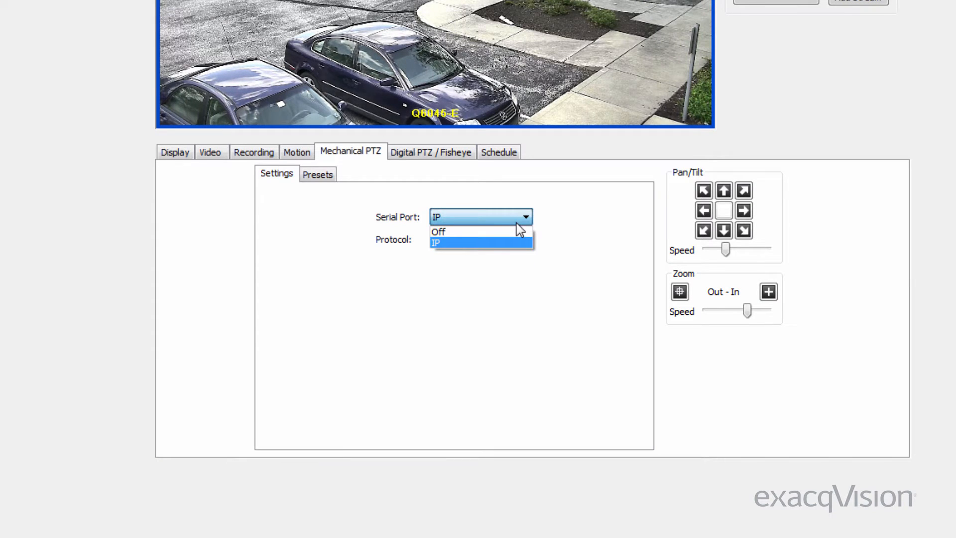
left_click(516, 223)
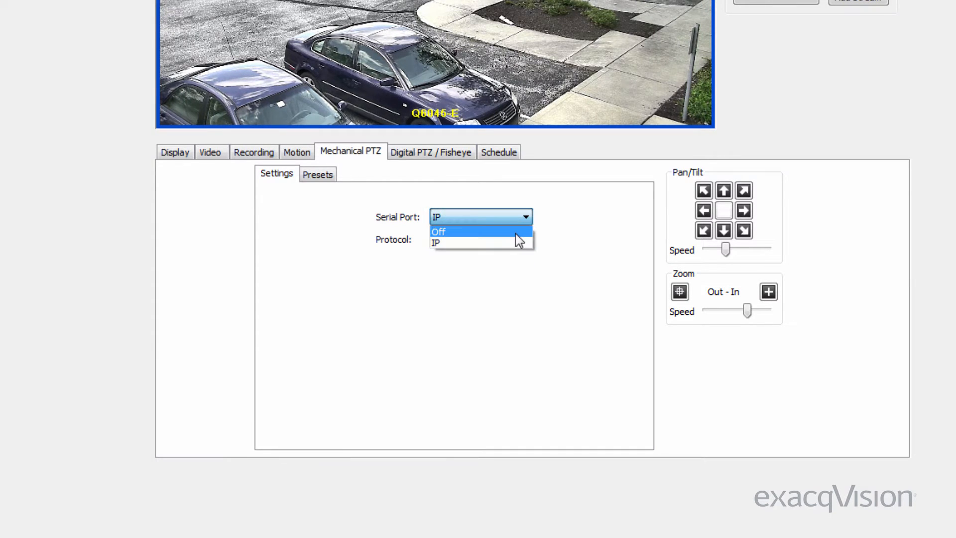
left_click(528, 242)
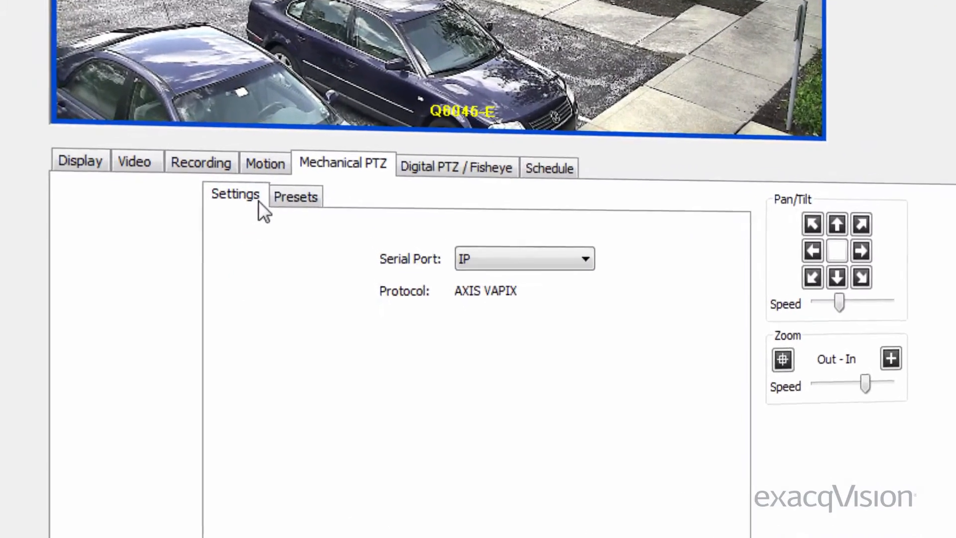
left_click(316, 176)
left_click(286, 274)
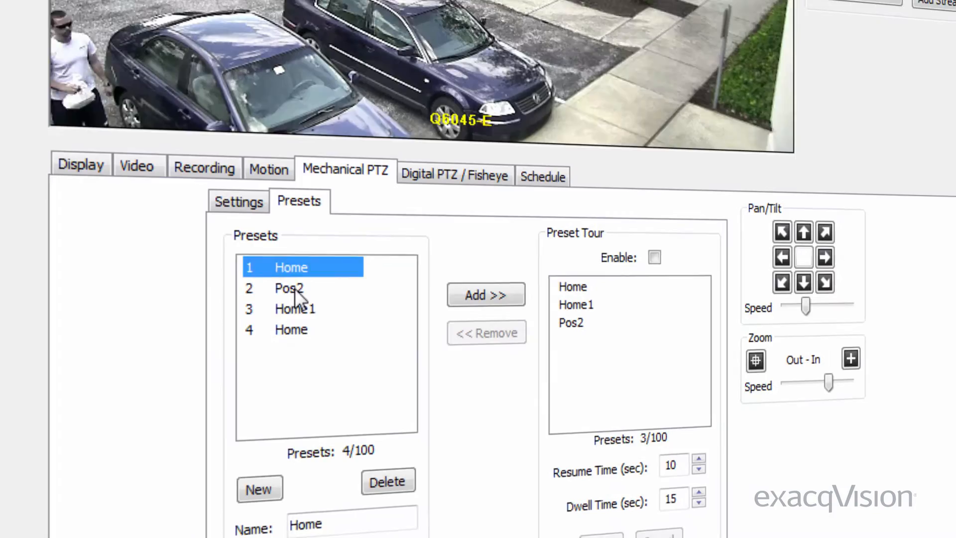
left_click(295, 289)
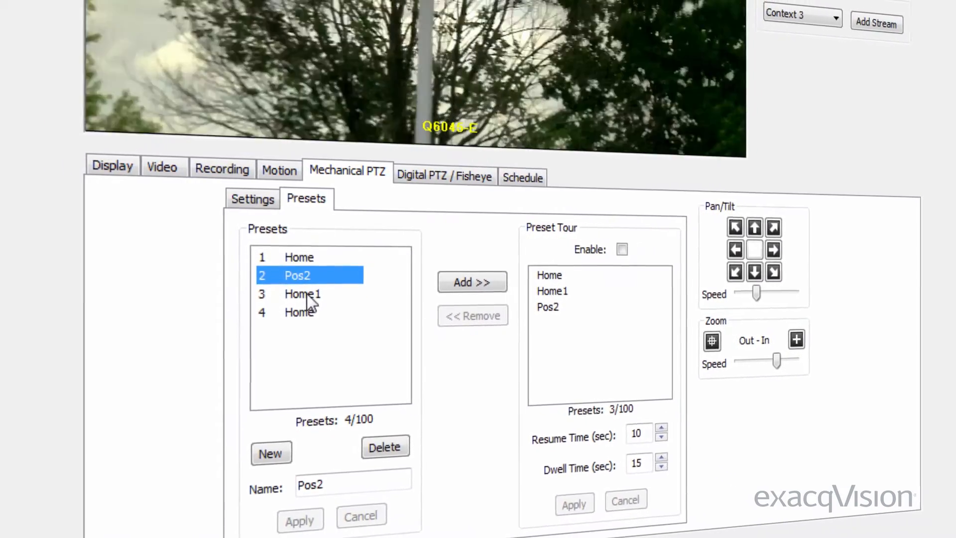
left_click(306, 297)
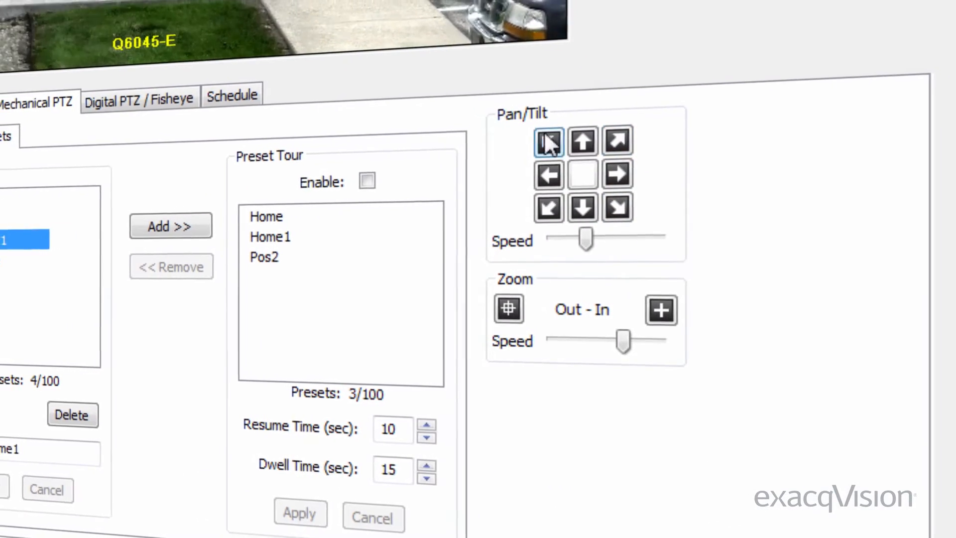
Pan/tilt the camera, lower zoom speed to about a third, and start a new preset discarding changes
left_click(608, 146)
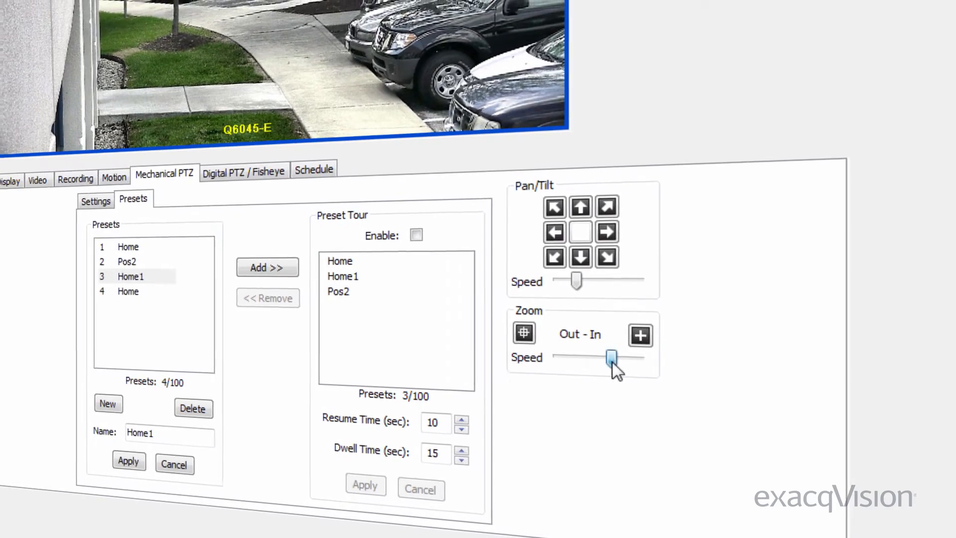
mouse_move(613, 356)
left_mouse_down()
mouse_move(584, 359)
mouse_move(601, 361)
left_mouse_up()
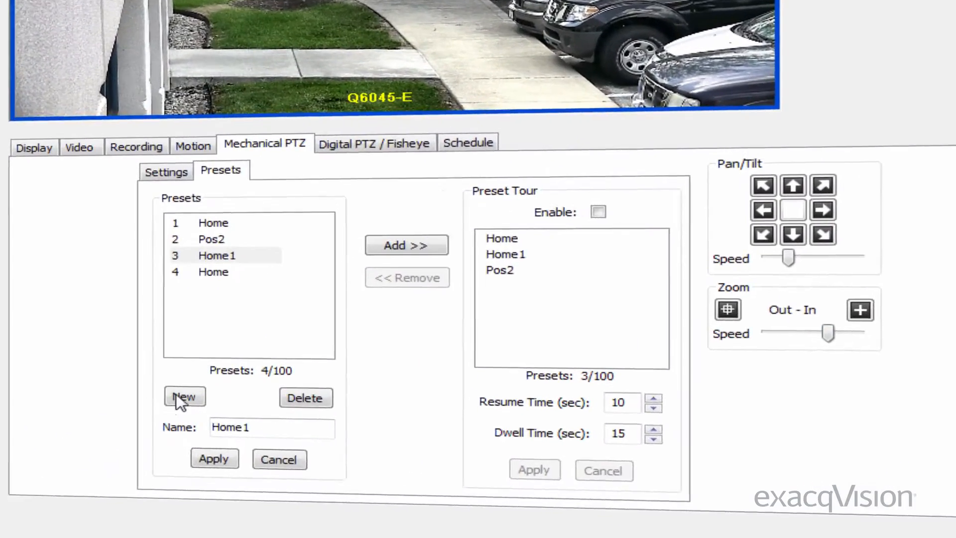
left_click(152, 402)
left_click(601, 194)
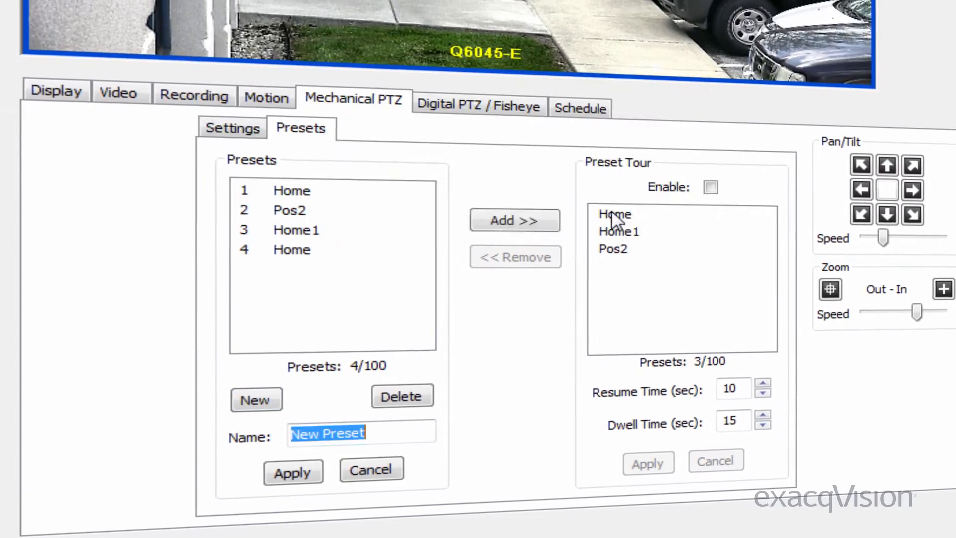
left_click(906, 221)
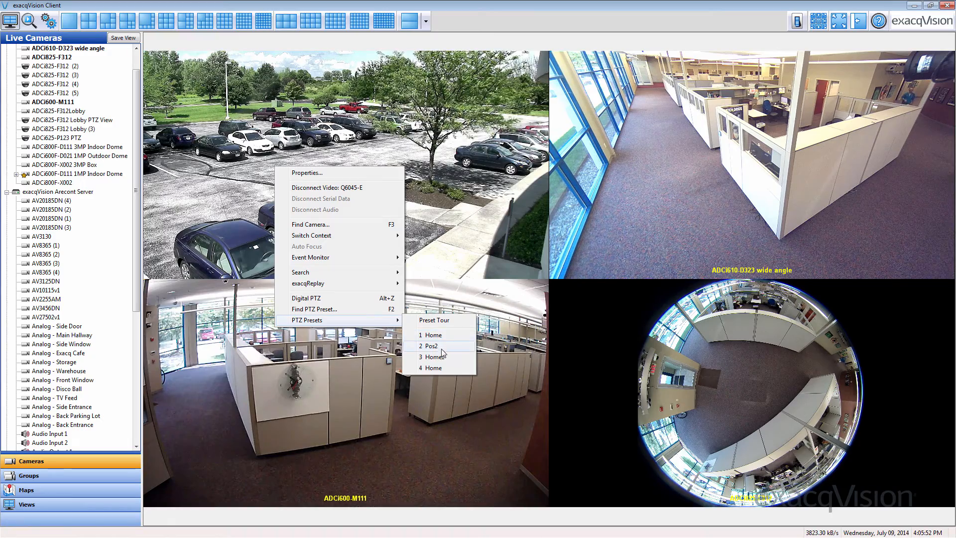
Send Q6045-E to the Pos2 preset and select preset 4 for the tour
left_click(443, 358)
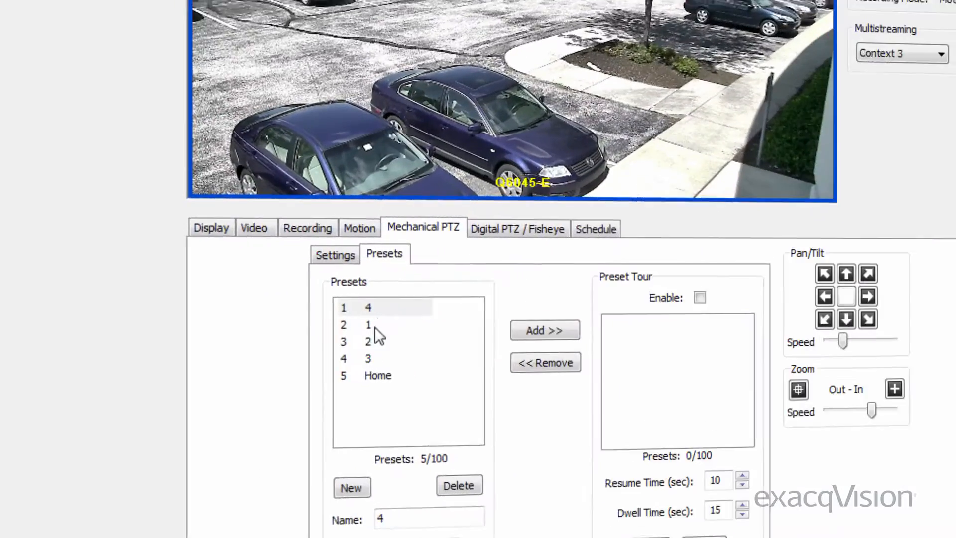
left_click(371, 316)
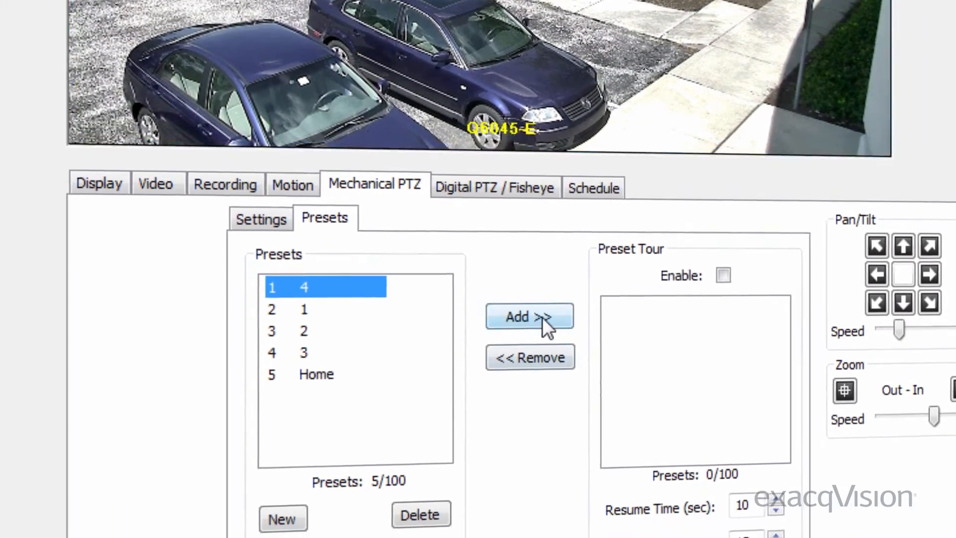
Build the preset tour in the order 4, 1, 2, 3, Home, enable it, and apply
left_click(557, 352)
left_click(309, 291)
left_click(511, 299)
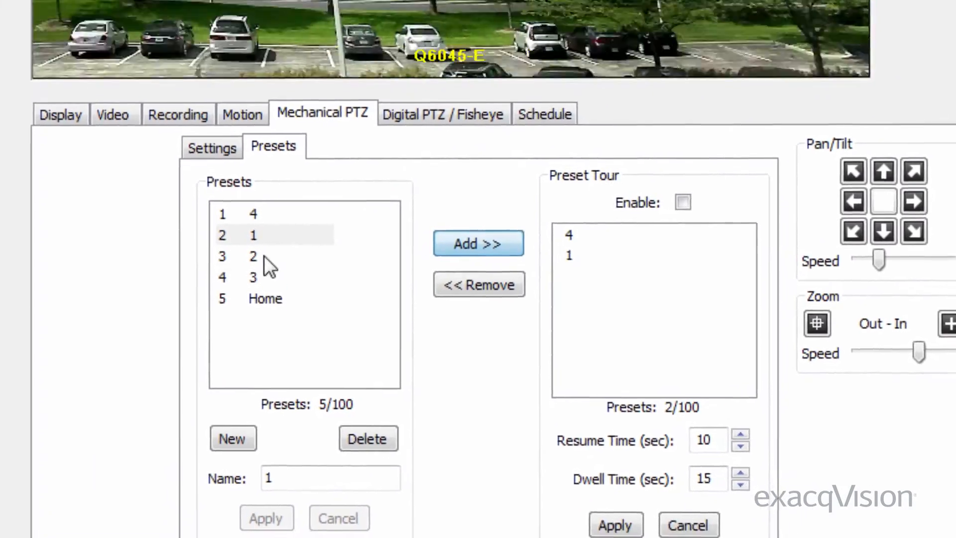
left_click(301, 312)
left_click(427, 220)
left_click(279, 259)
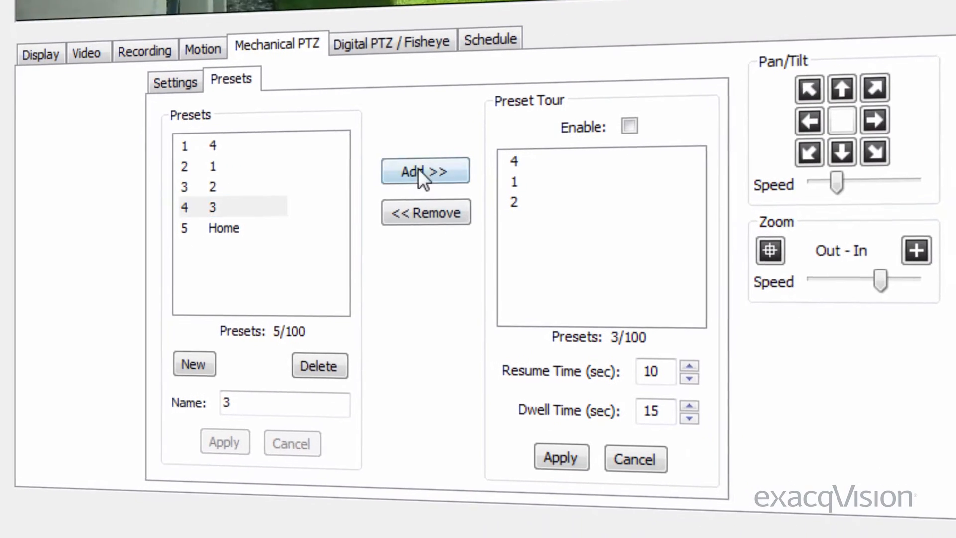
left_click(448, 227)
left_click(241, 209)
left_click(411, 154)
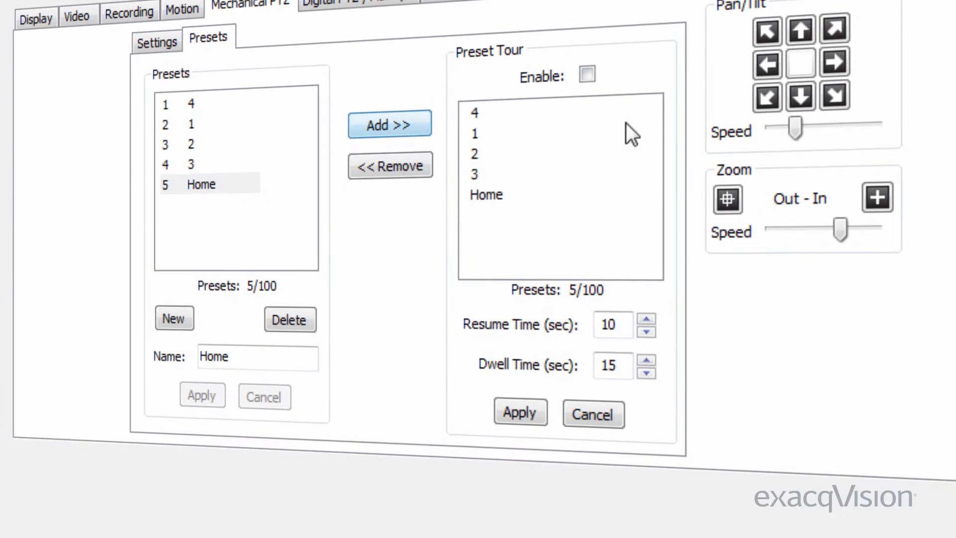
left_click(583, 74)
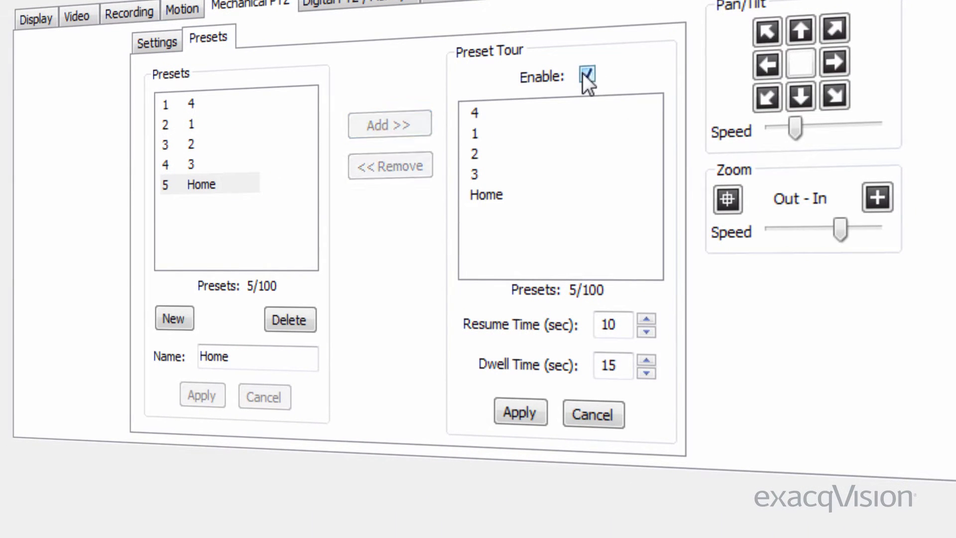
left_click(525, 407)
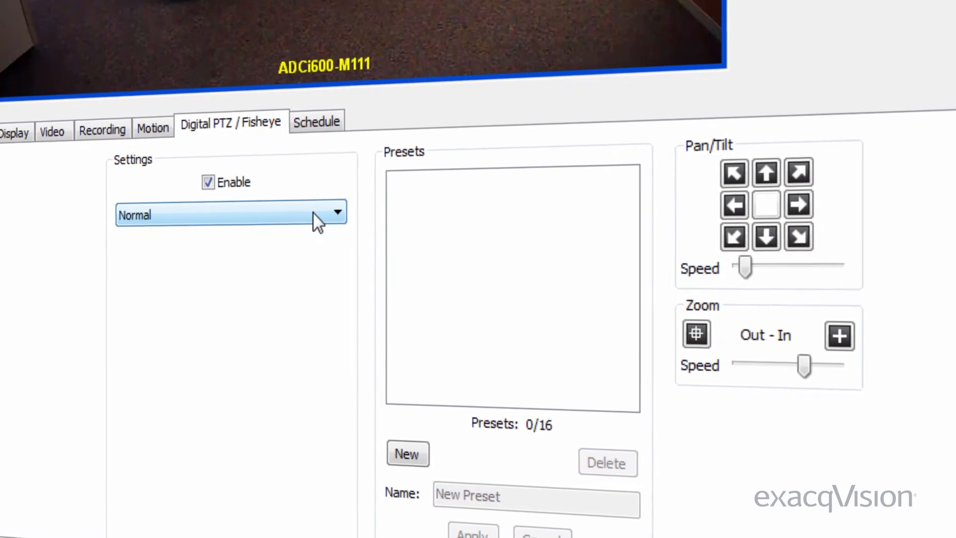
Start a new fisheye preset named Move1, then cancel it
left_click(403, 454)
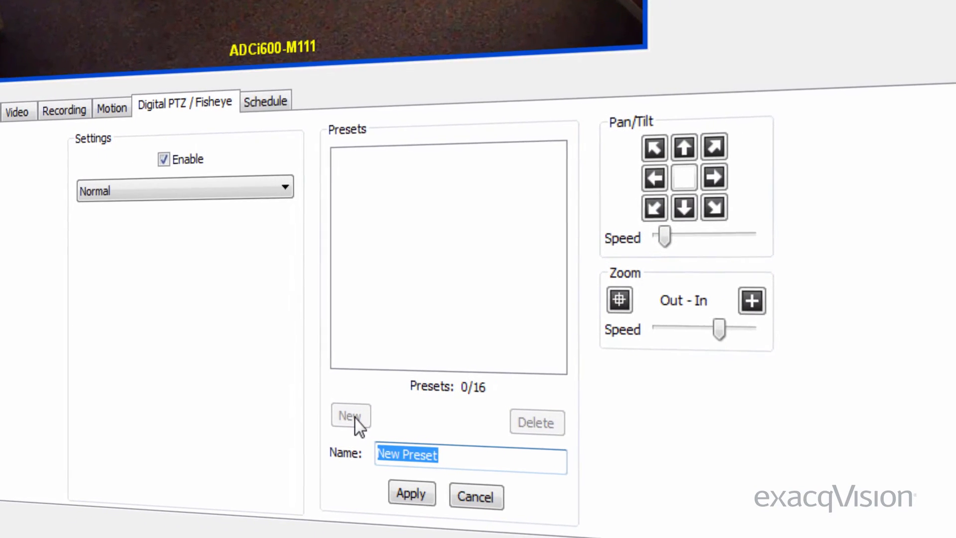
type("Move1")
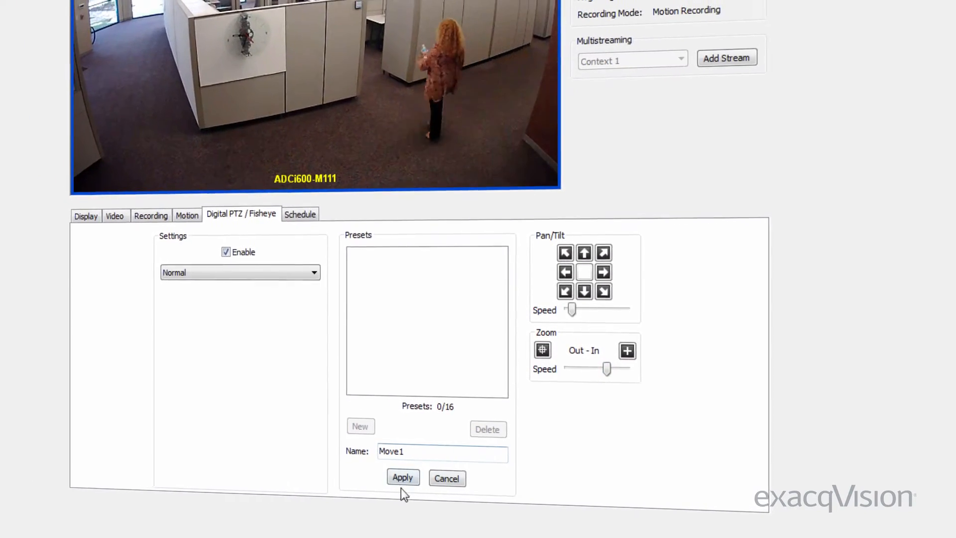
left_click(447, 478)
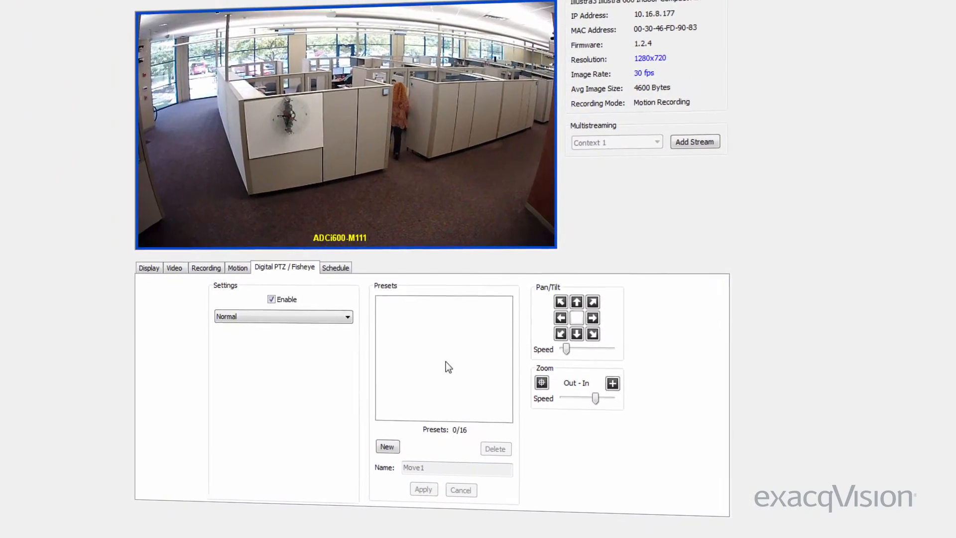
Switch ADCi600-M111's dewarping mode to ImmerVision, keeping the Dewarp view and Wall mounting
left_click(325, 316)
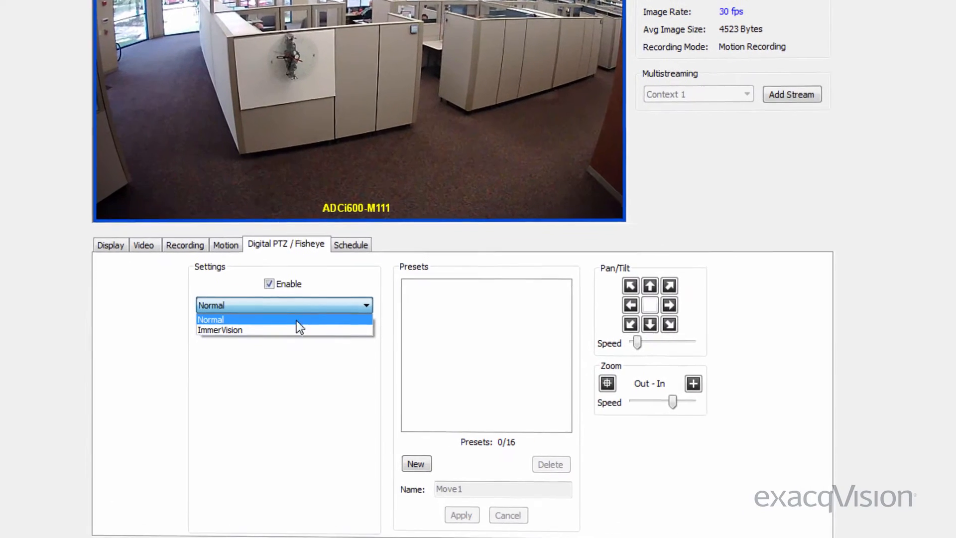
left_click(294, 330)
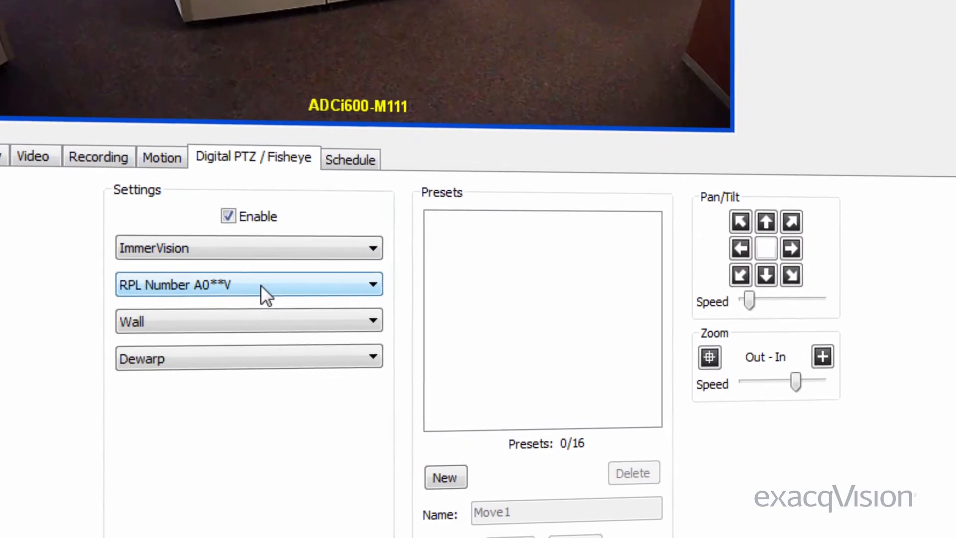
left_click(257, 358)
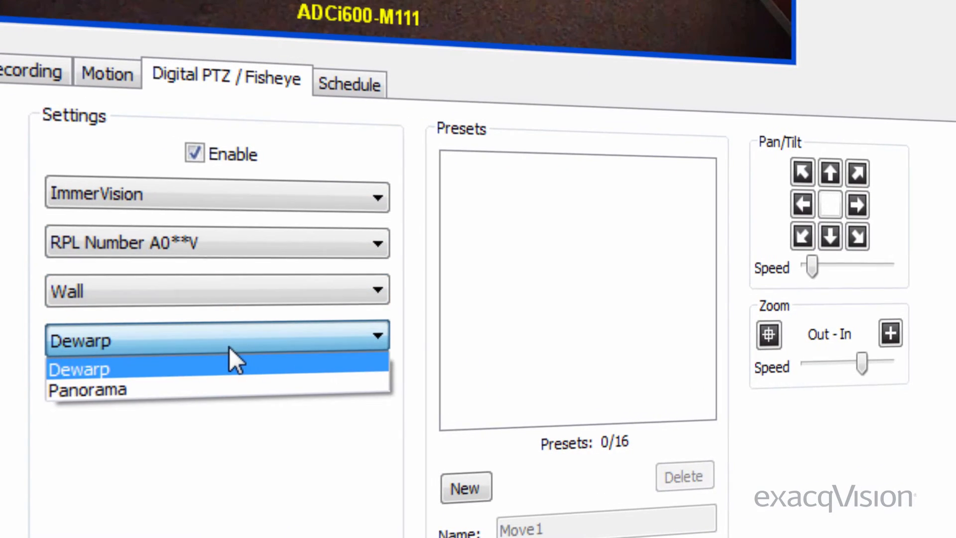
left_click(224, 294)
left_click(214, 301)
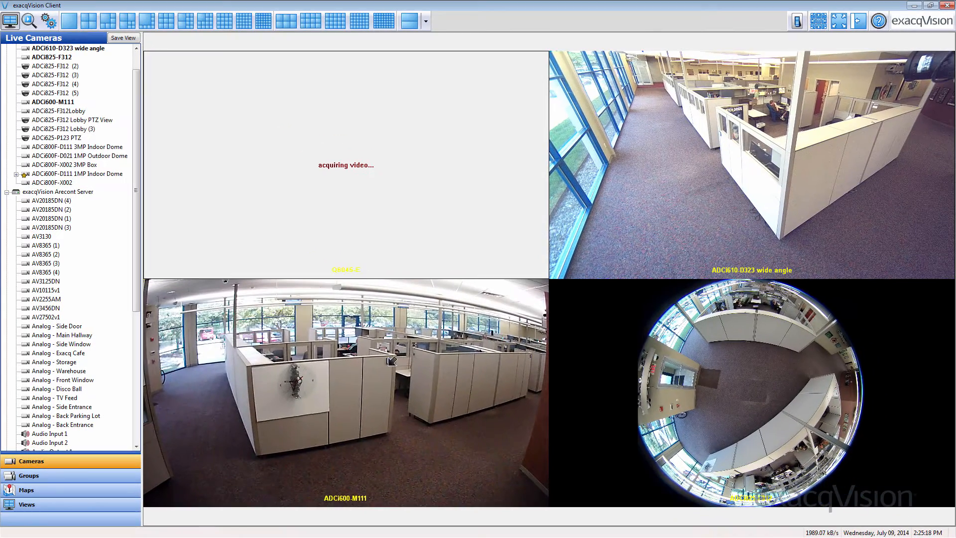
Pan ADCi825-F312's fisheye view left, save it as preset Move1, and show its schedule
right_click(704, 384)
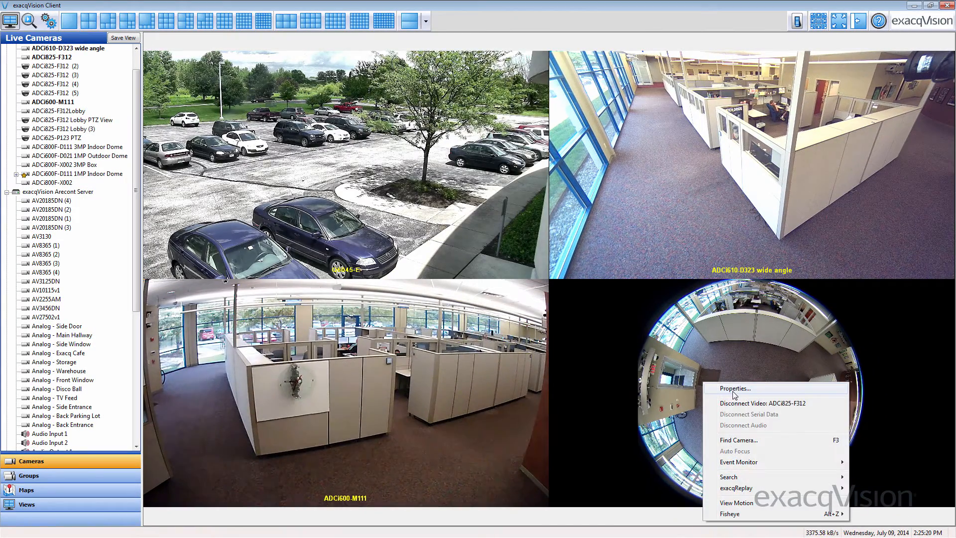
left_click(738, 443)
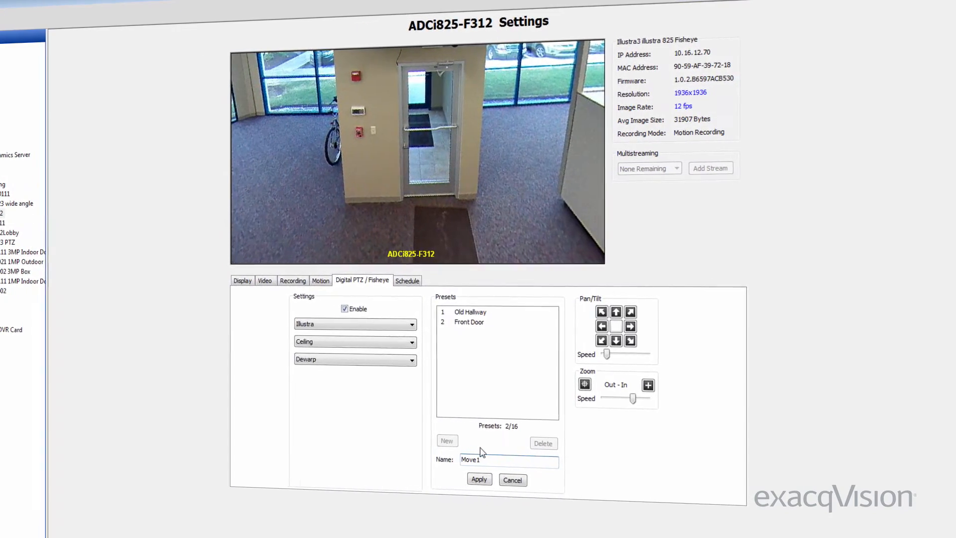
left_click(595, 314)
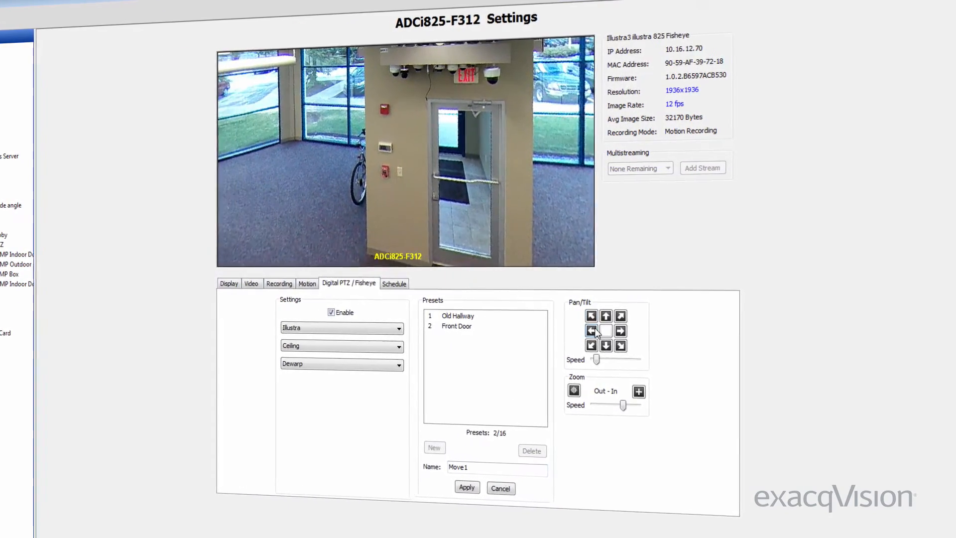
left_click(599, 327)
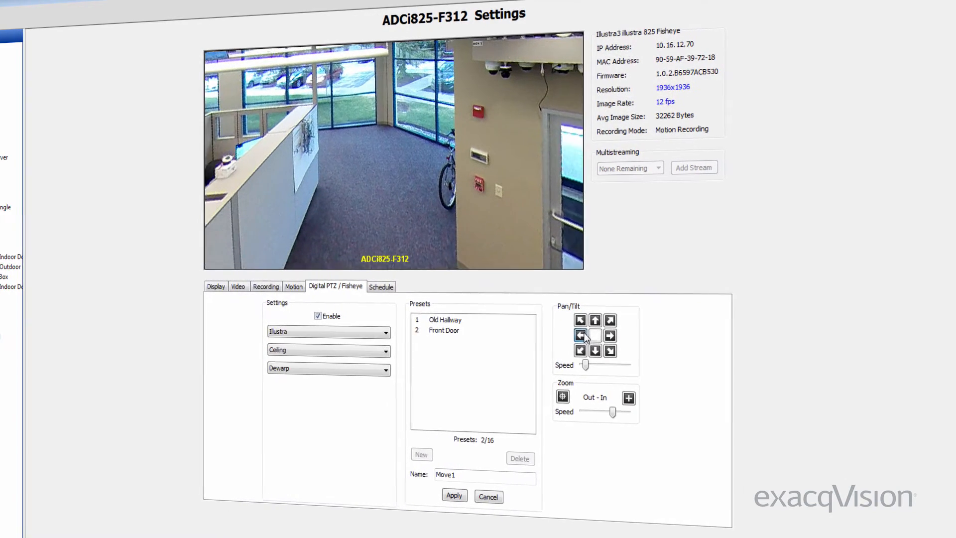
left_click(448, 500)
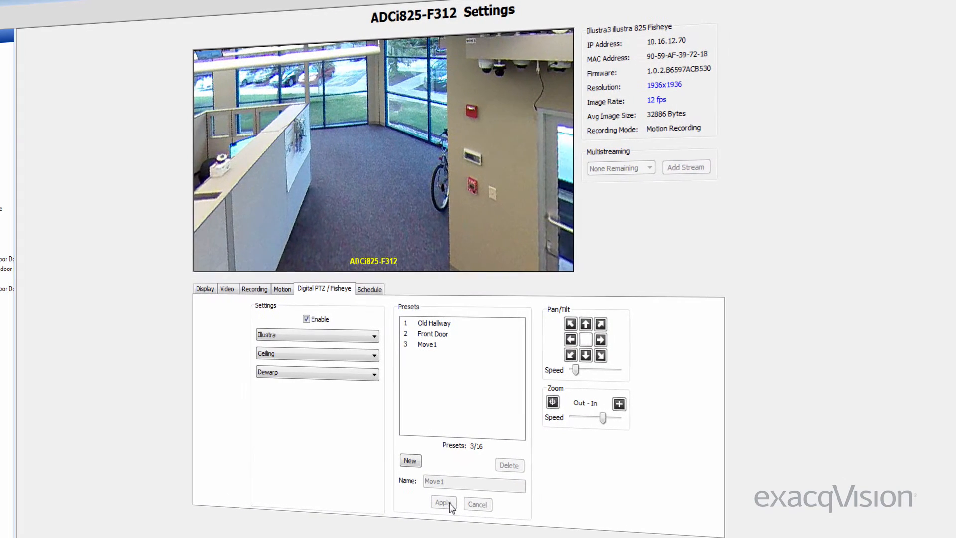
left_click(379, 291)
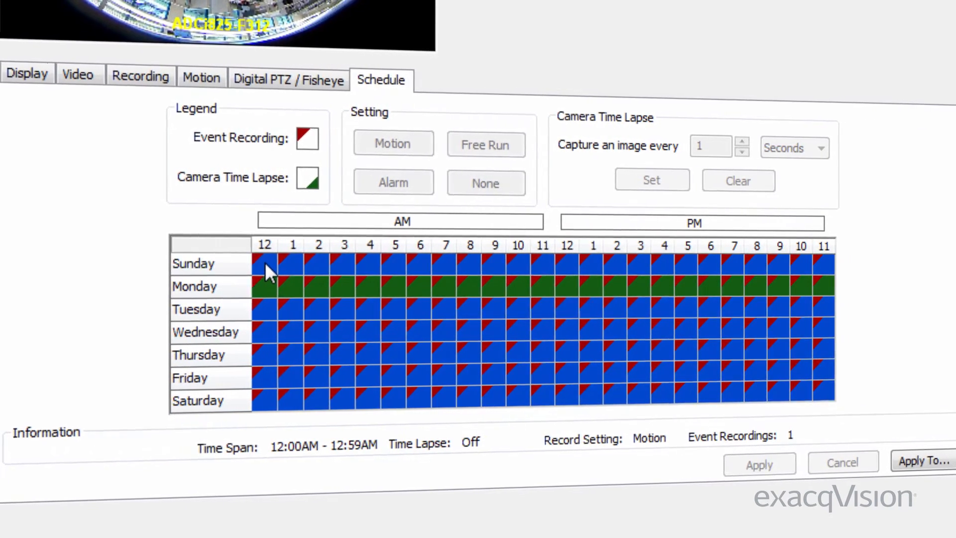
Try a 6-second time lapse on Sunday through Friday, then discard the change
left_click_drag(256, 263, 822, 378)
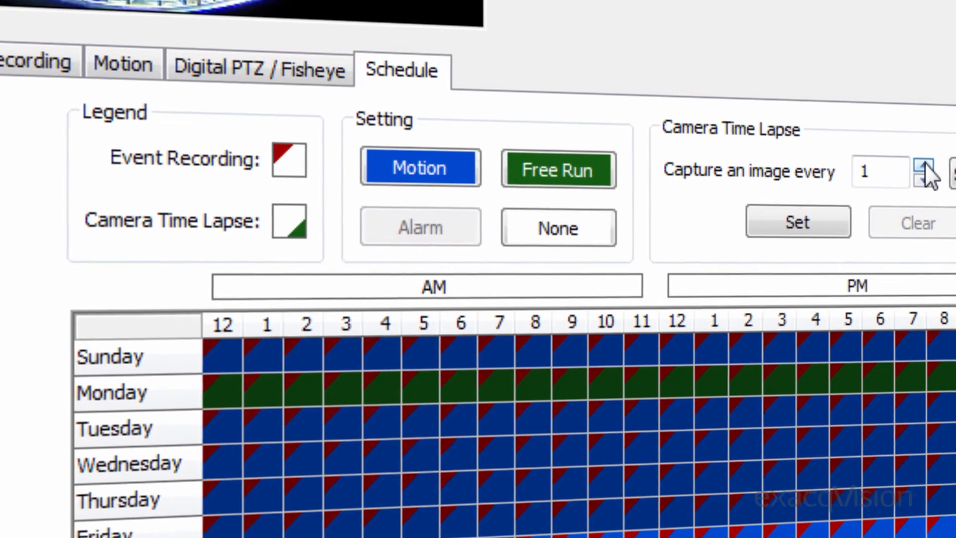
left_click(942, 171)
left_click(942, 170)
left_click(941, 171)
left_click(880, 157)
left_click(880, 156)
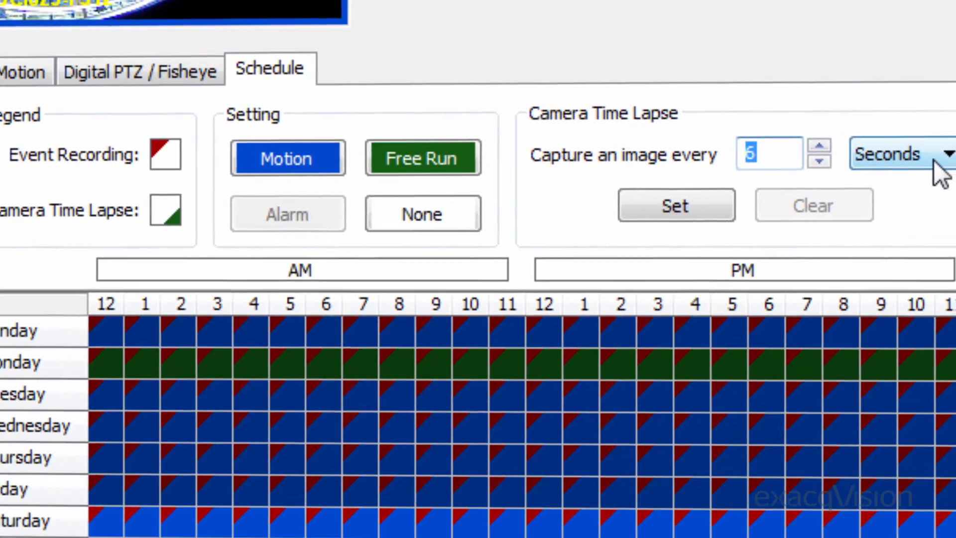
left_click(946, 164)
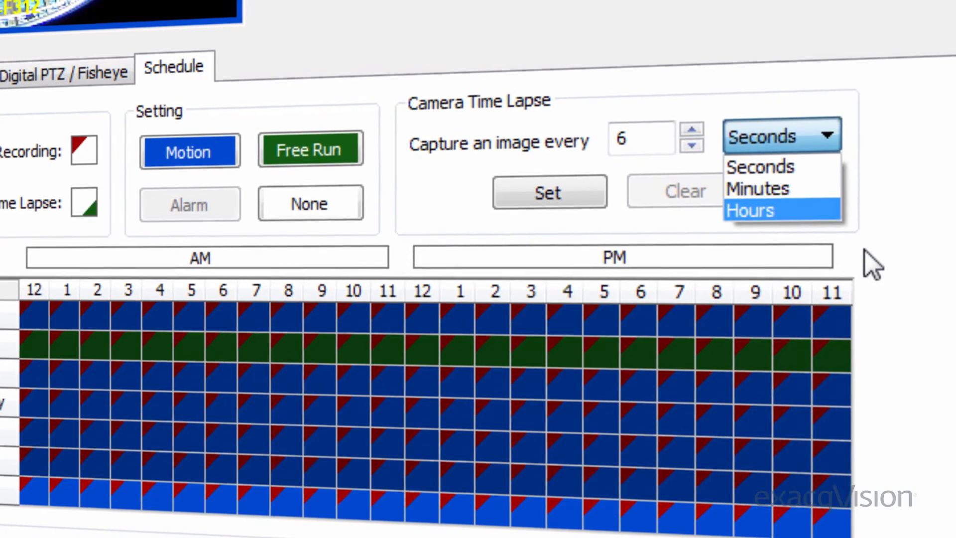
left_click(911, 252)
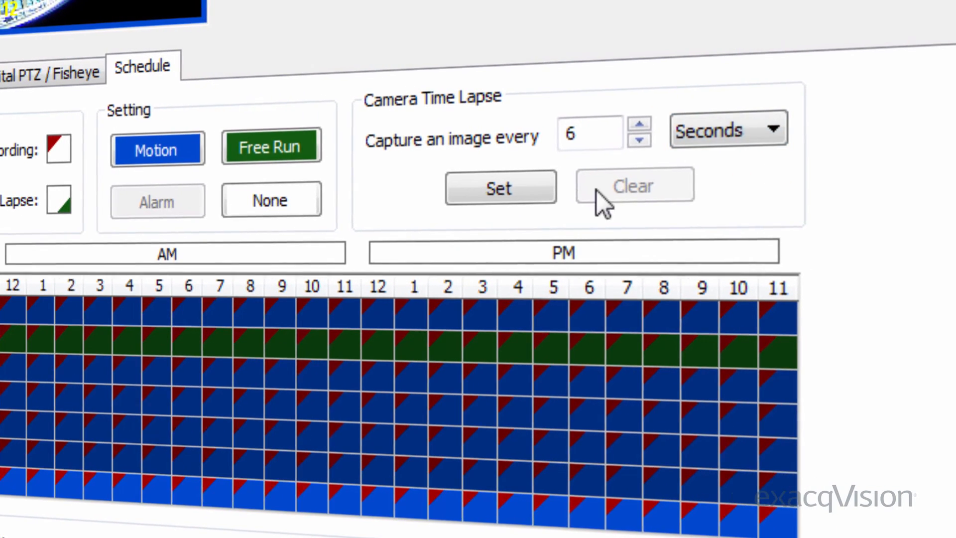
left_click(507, 197)
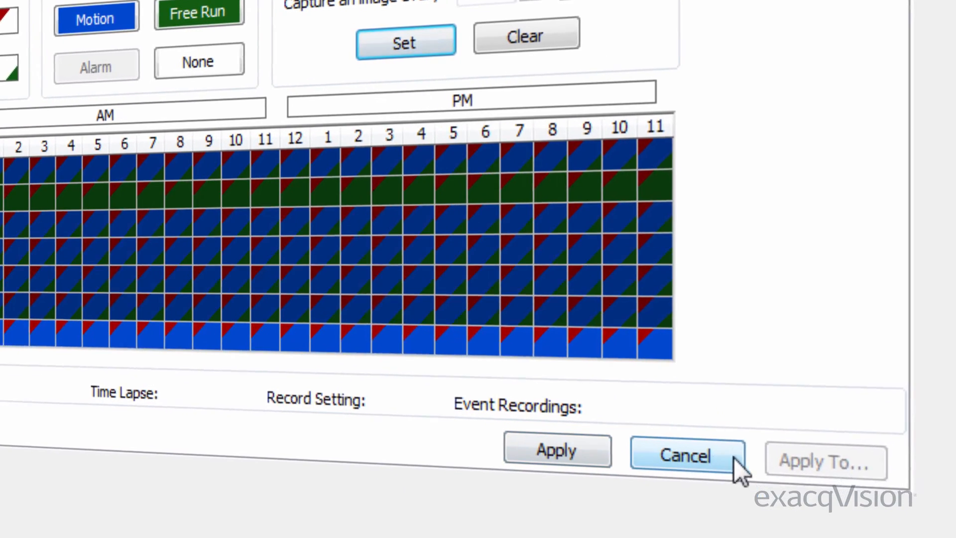
left_click(716, 456)
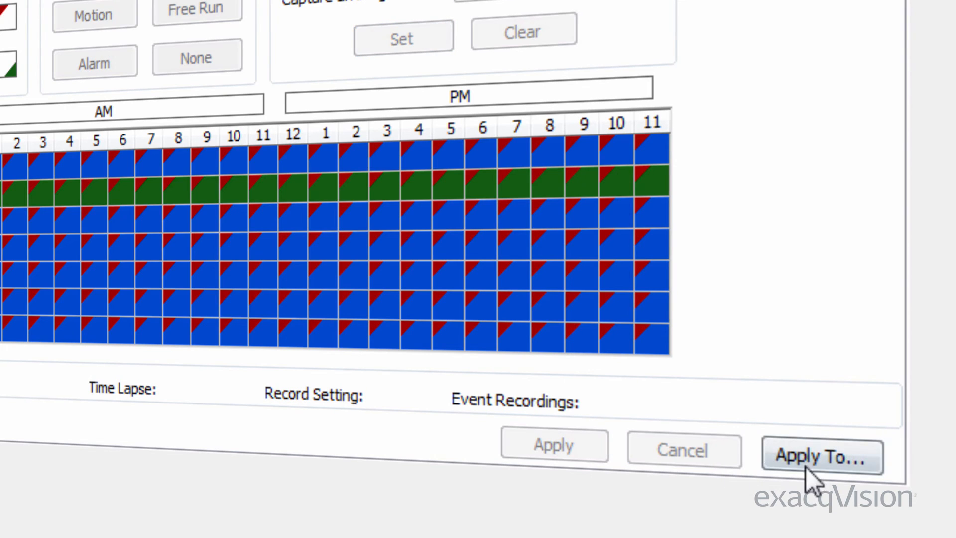
Copy the ADCi825-F312 schedule to every camera using Select All
left_click(816, 457)
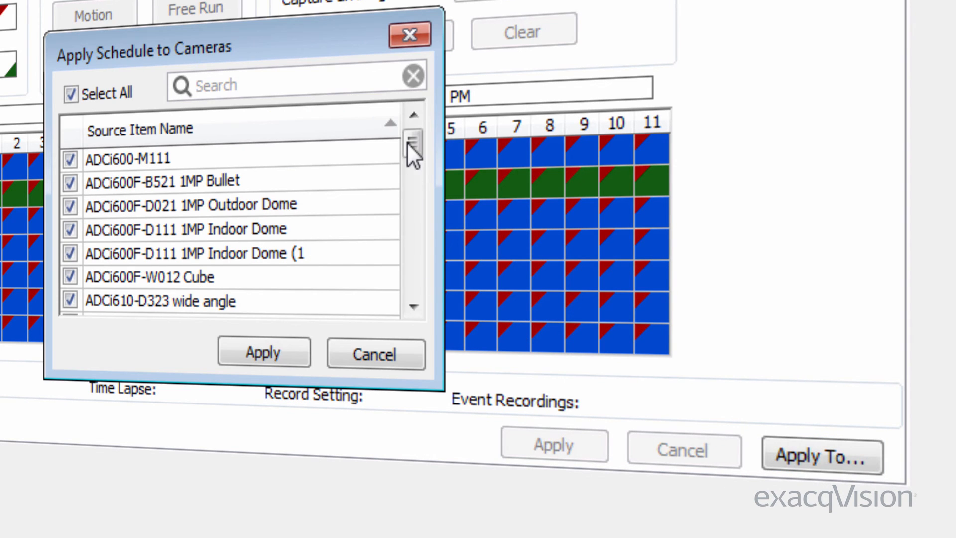
left_click_drag(410, 144, 413, 246)
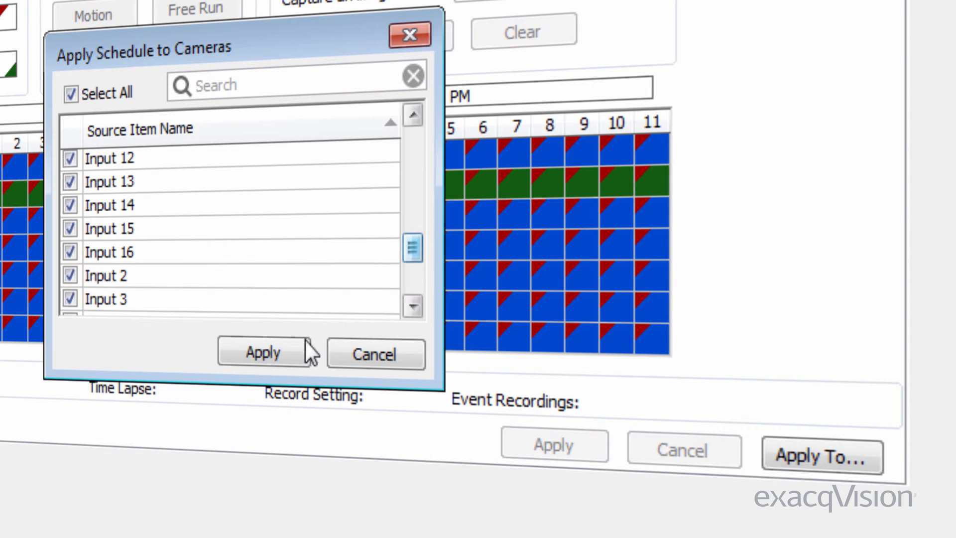
left_click(280, 358)
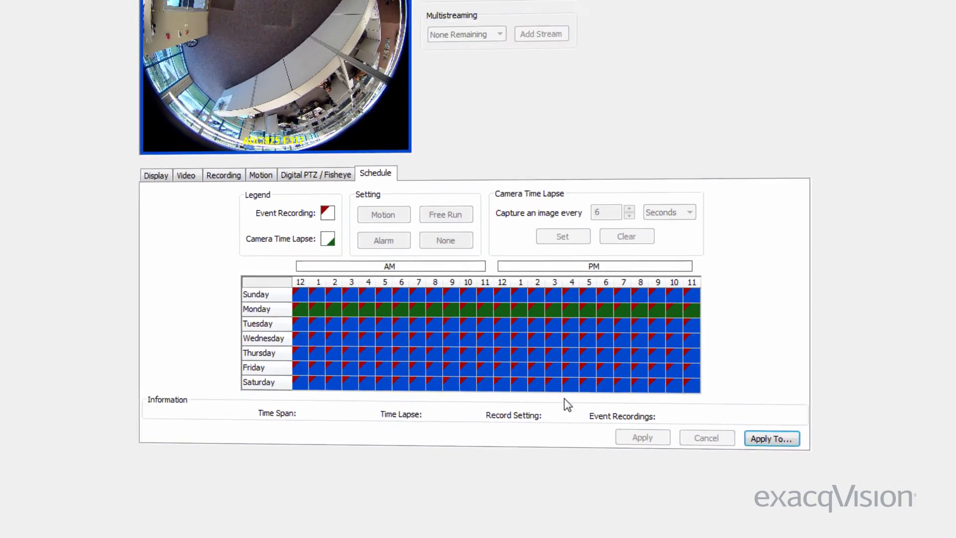